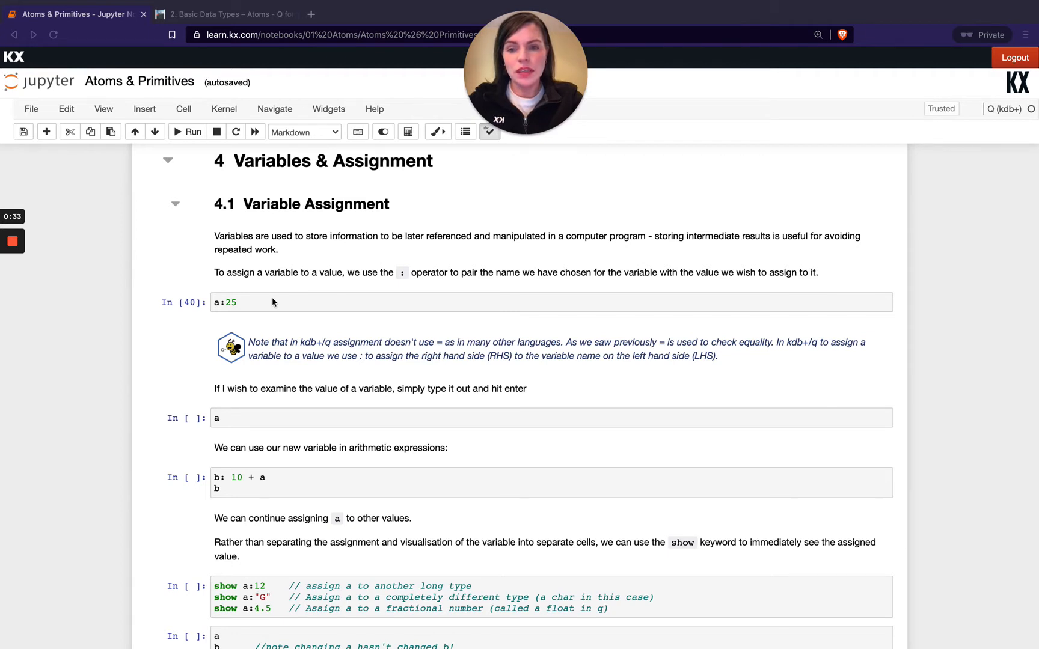
Run a:25 and the separate a cell so both output 25
click(248, 306)
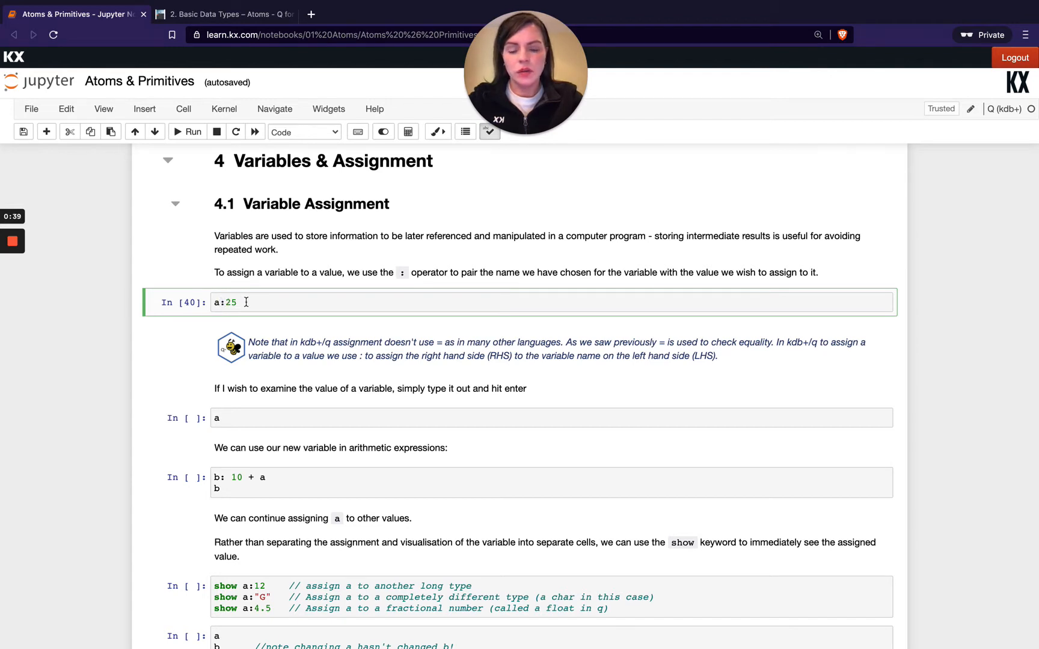
key(ctrl+Return)
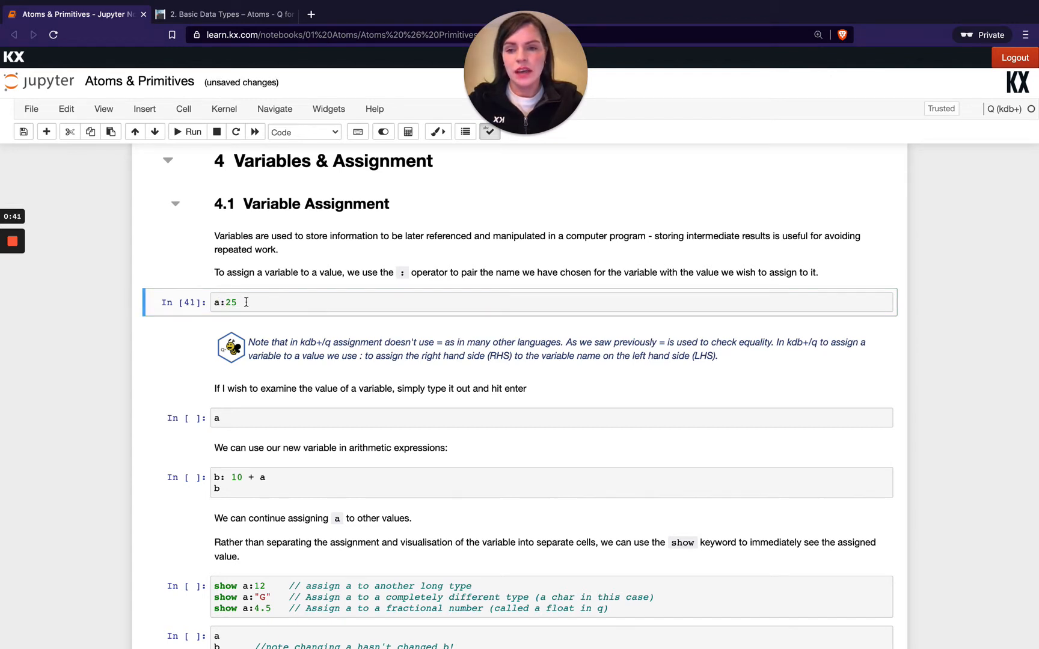
click(236, 416)
key(ctrl+Return)
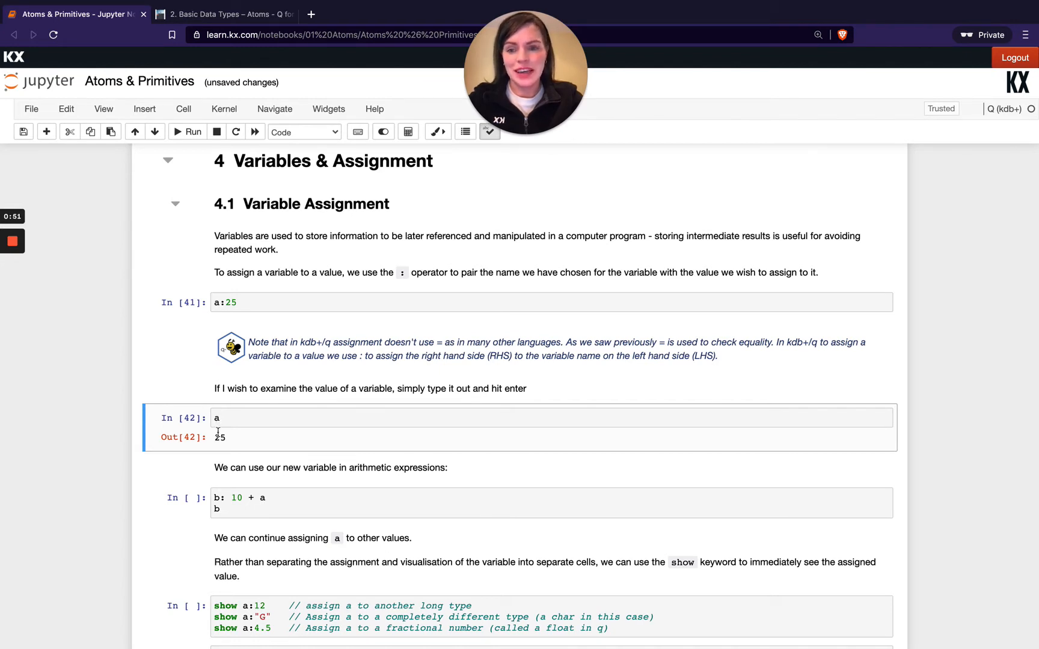
Replace the show keyword with a second line a and rerun, outputting 25
click(214, 303)
text(show)
key(ctrl+Return)
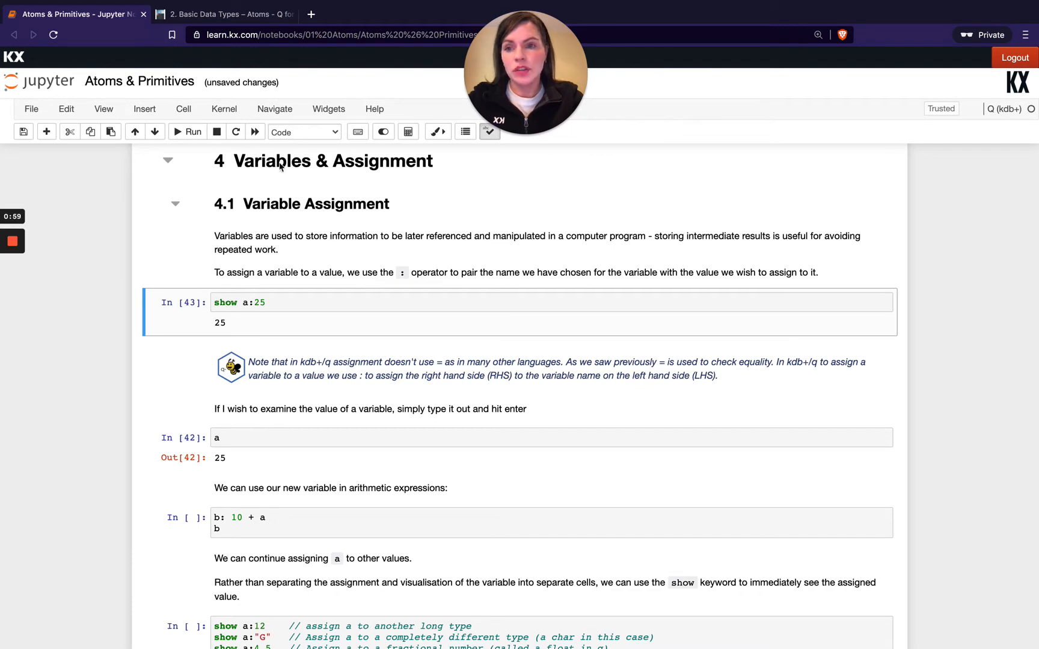
click(268, 301)
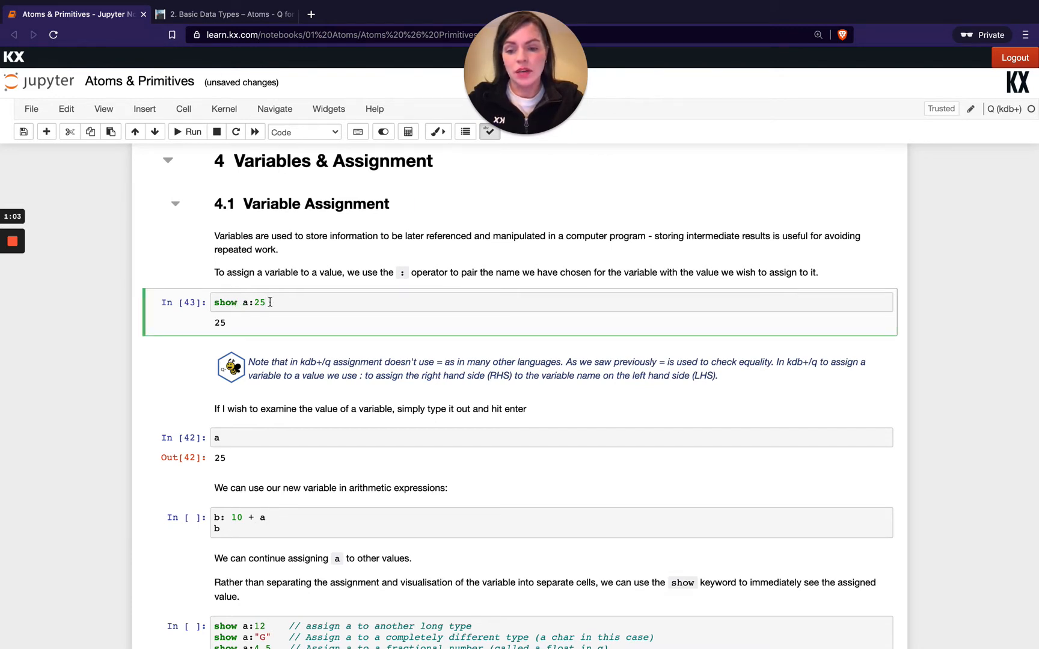
key(Return)
text(a)
drag(244, 302, 214, 302)
key(BackSpace)
key(ctrl+Return)
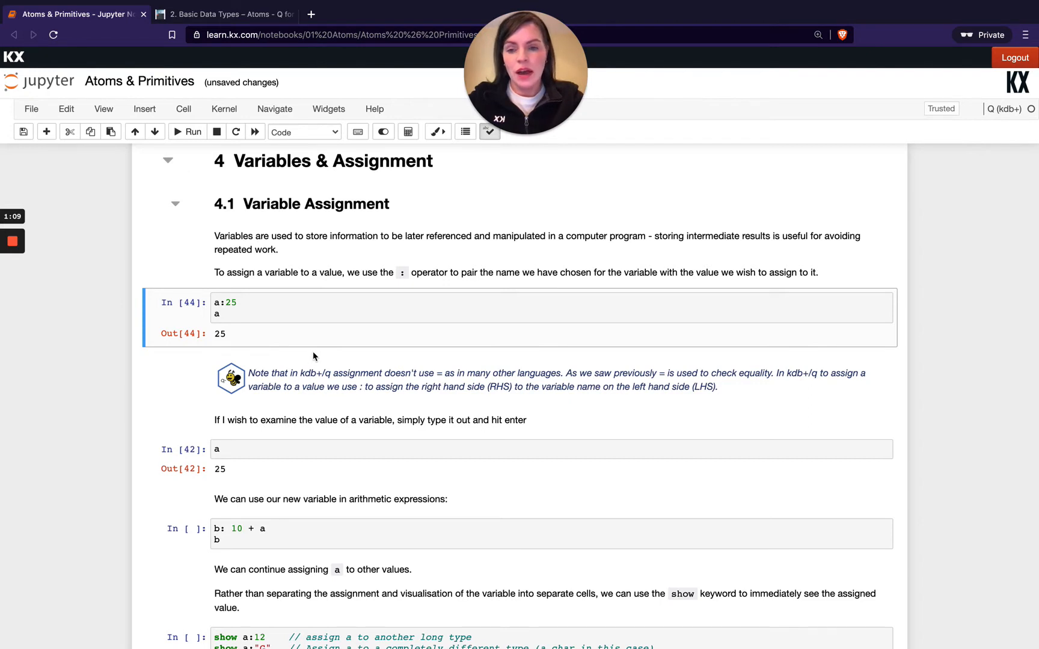
scroll(312, 352, down, 2)
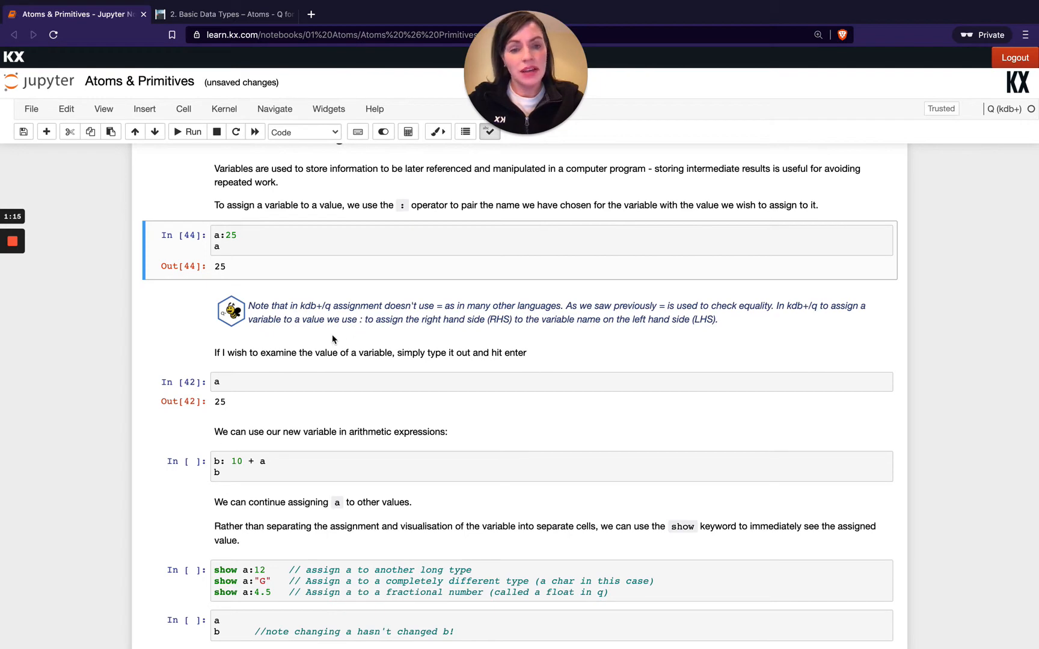
scroll(360, 324, down, 3)
scroll(333, 339, down, 2)
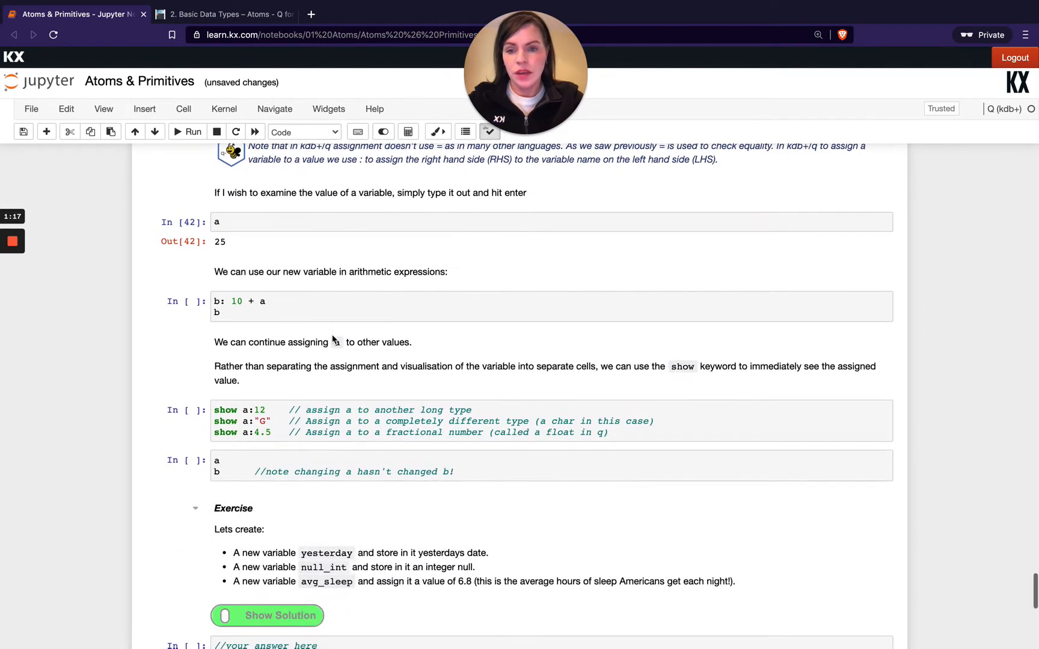
scroll(332, 338, down, 2)
scroll(331, 336, down, 1)
scroll(332, 335, down, 1)
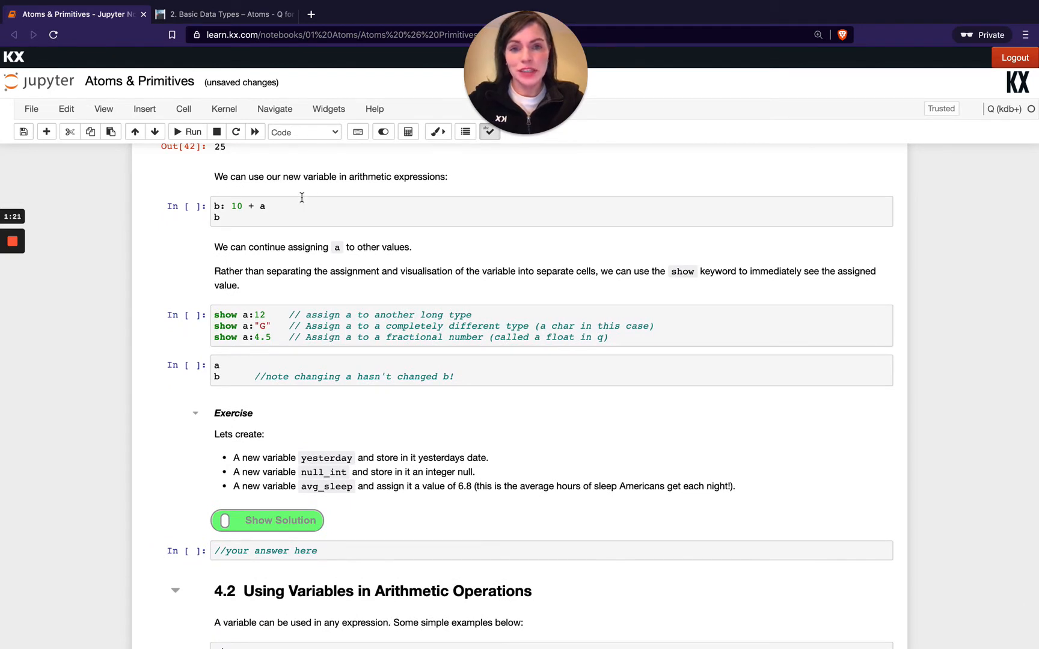
Run b: 10 + a to produce 35
click(250, 206)
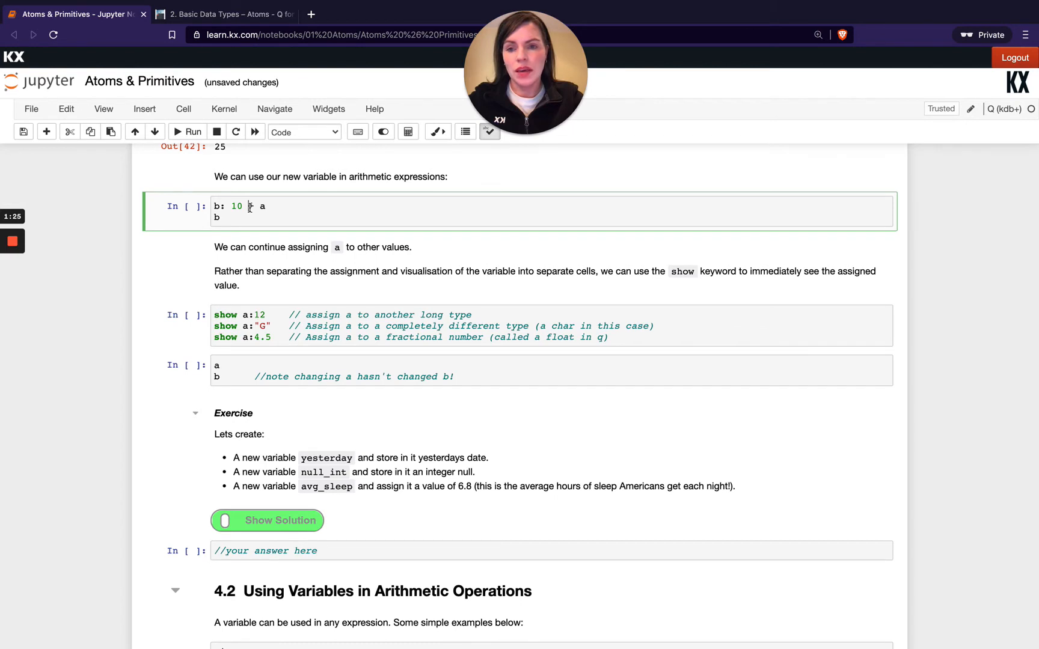
scroll(250, 206, up, 2)
scroll(249, 208, down, 1)
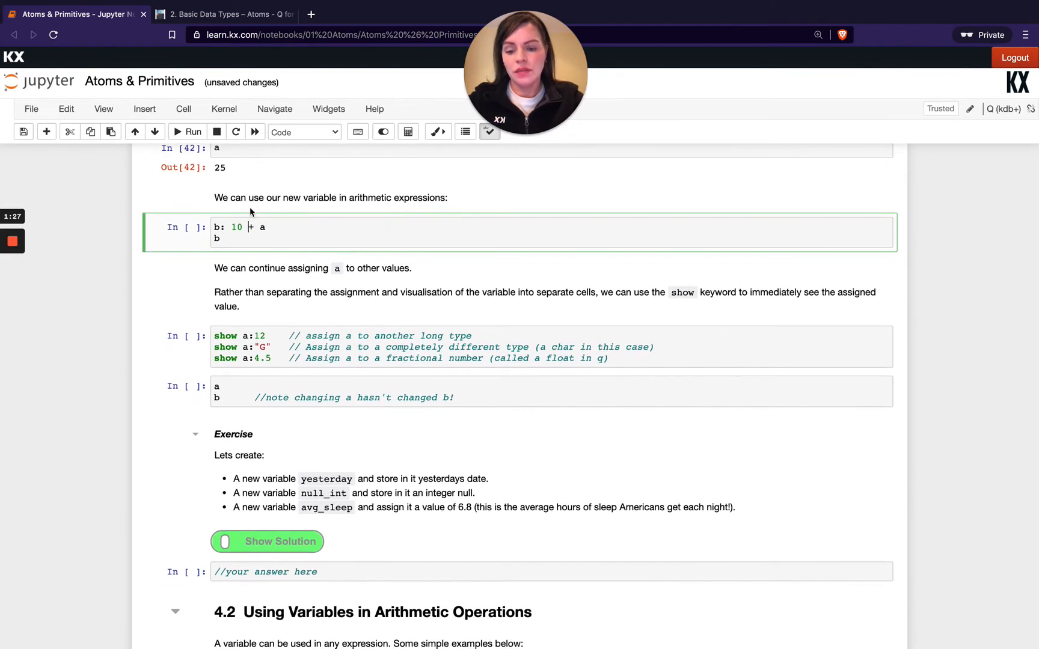
key(ctrl+Return)
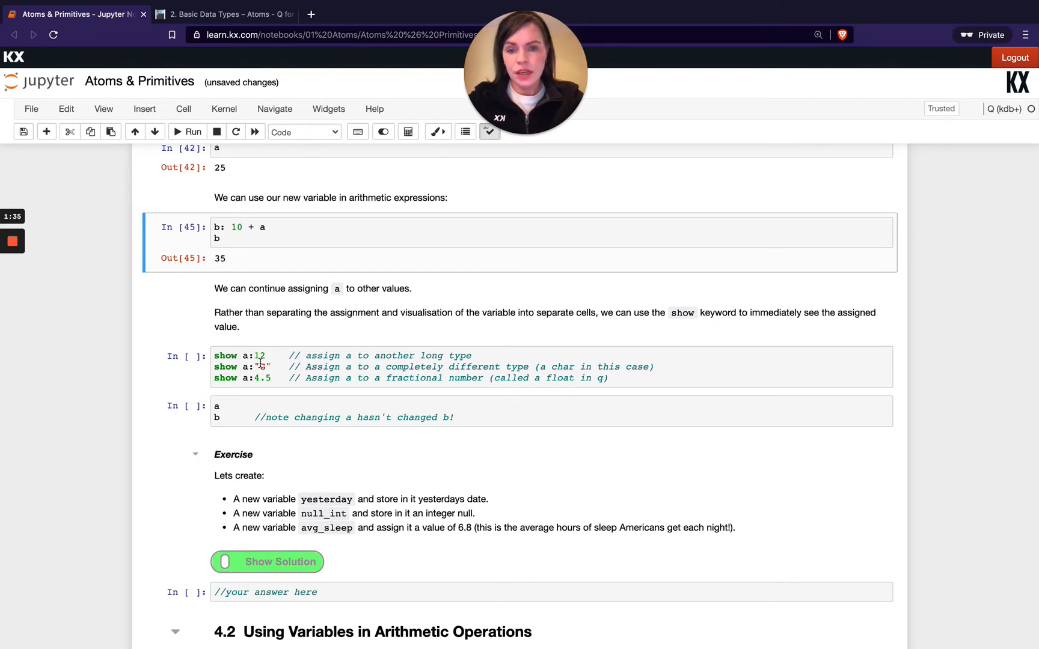
scroll(261, 367, down, 1)
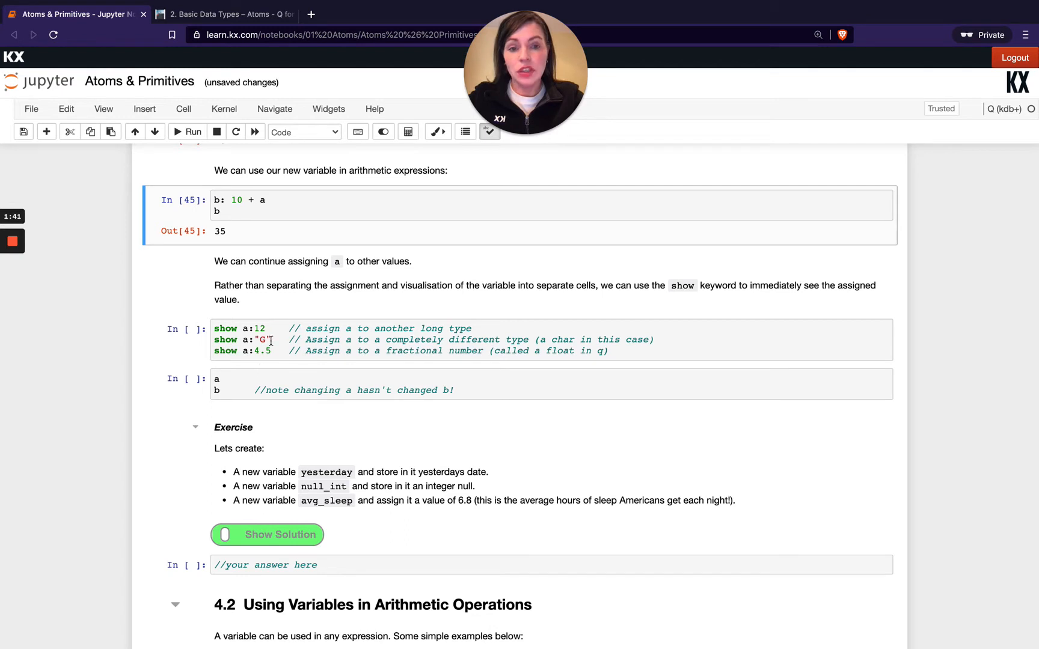
Run the show reassignments of a to 12, "G" and 4.5
click(255, 350)
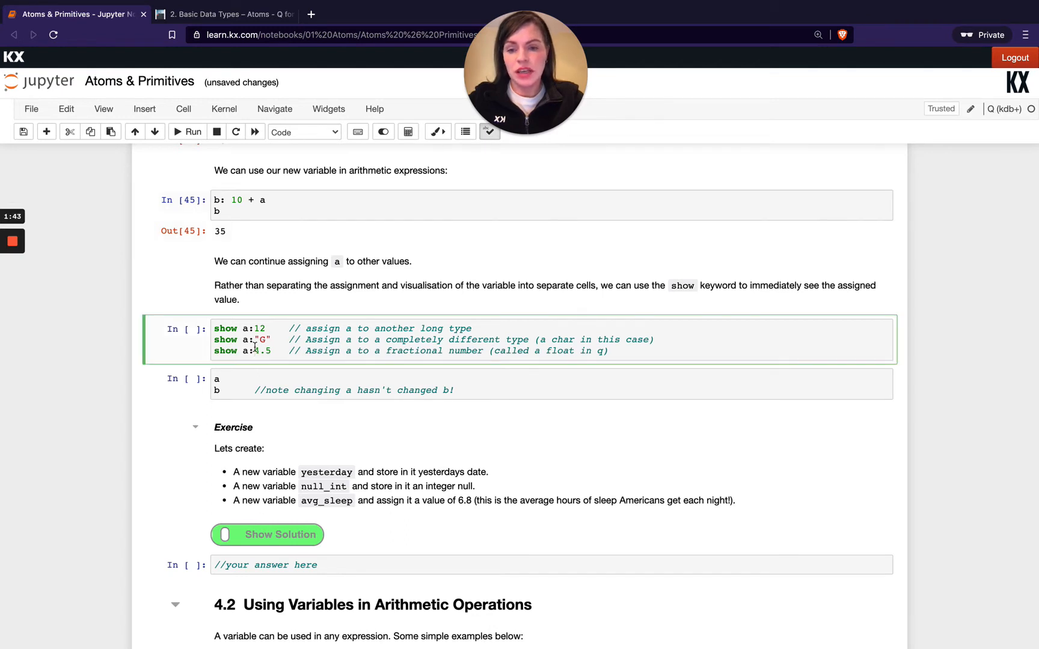
key(ctrl+Return)
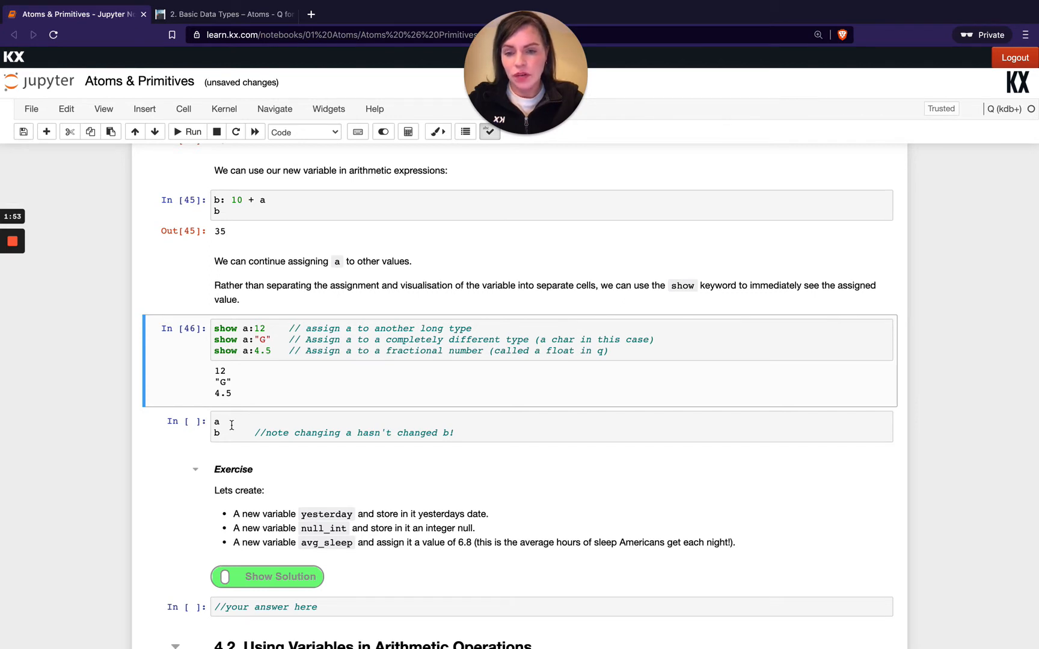
scroll(232, 424, down, 1)
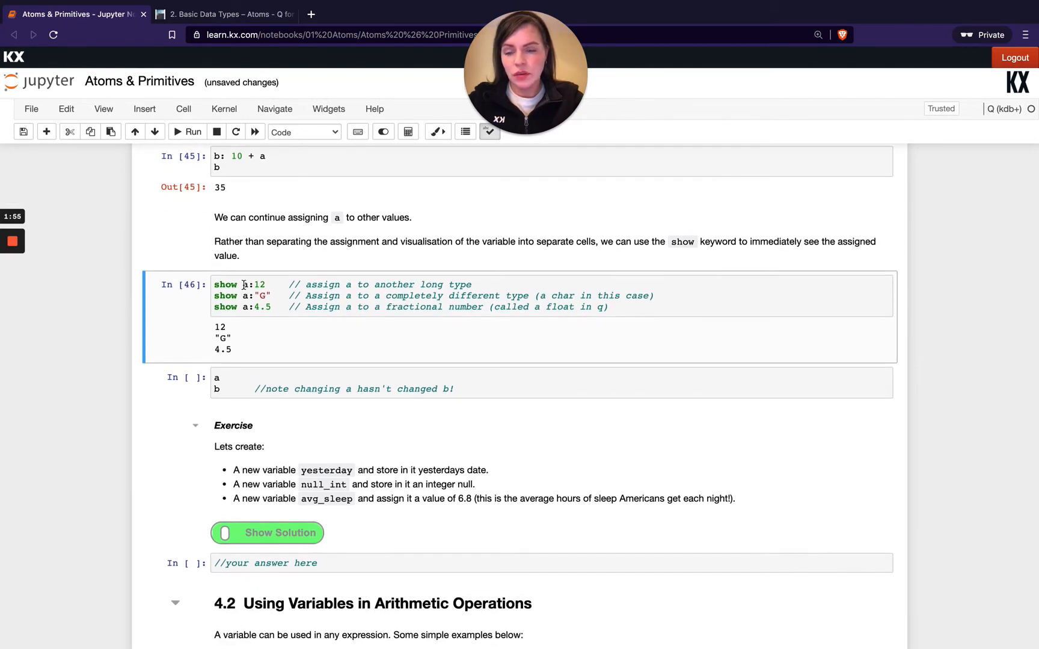
mouse_move(243, 285)
mouse_down()
mouse_move(273, 284)
mouse_move(272, 307)
mouse_up()
Run the a/b cell confirming a is 4.5 while b remains 35
click(237, 376)
key(ctrl+Return)
drag(214, 409, 232, 408)
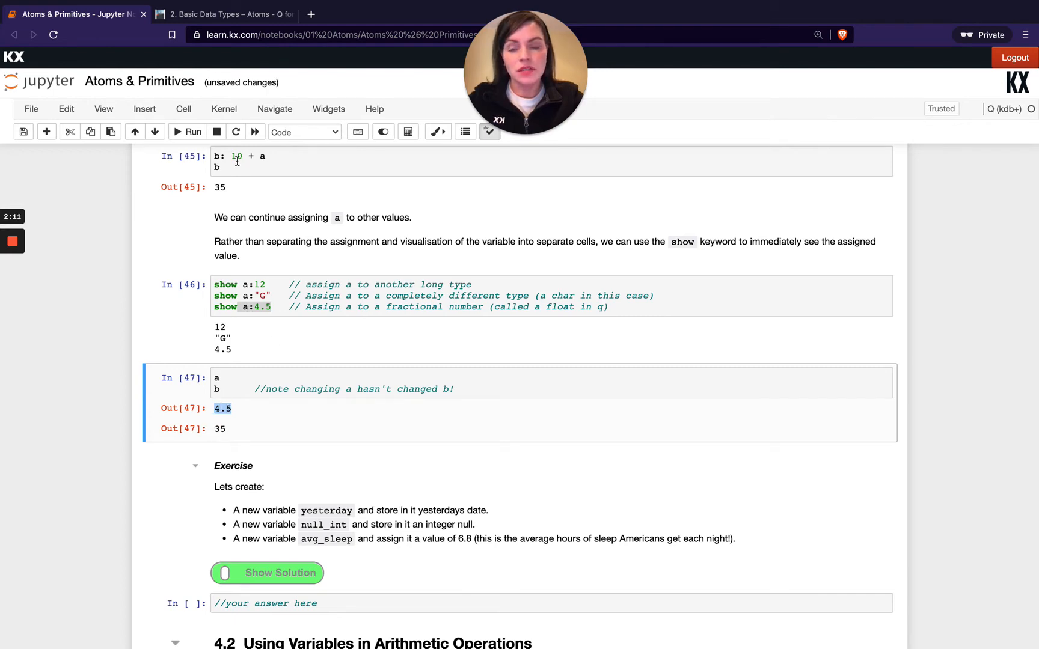
scroll(223, 372, down, 5)
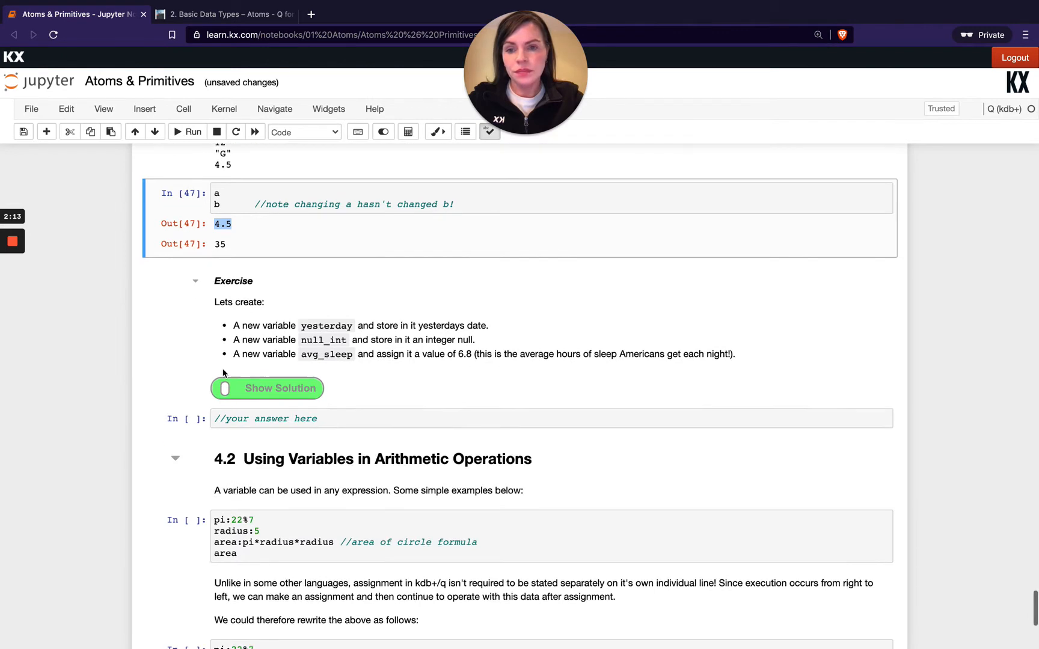
scroll(224, 372, down, 4)
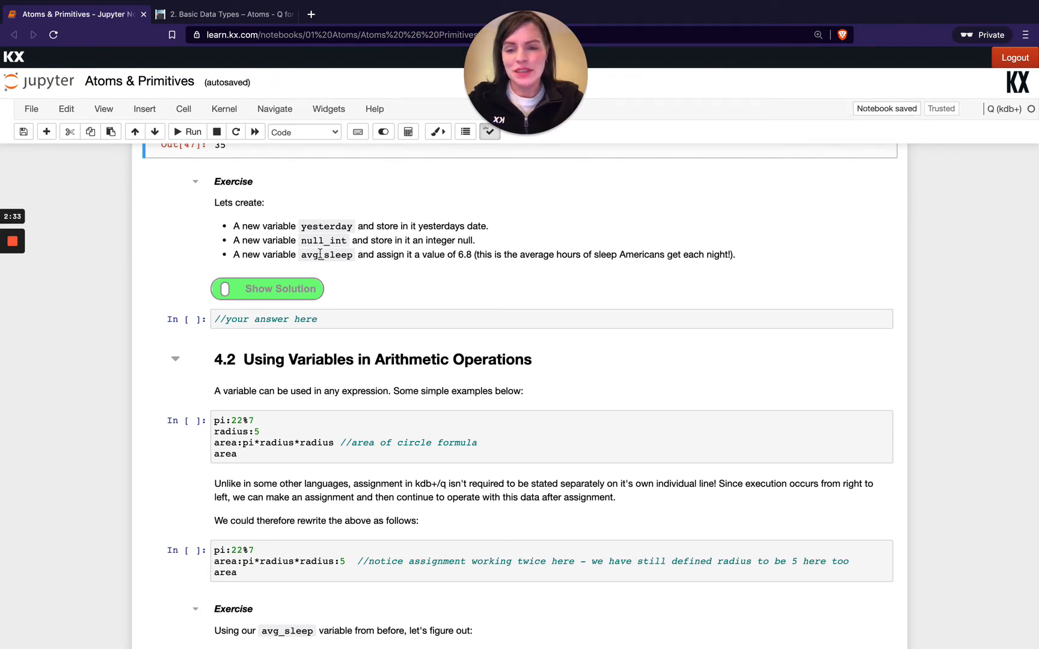
scroll(500, 274, down, 1)
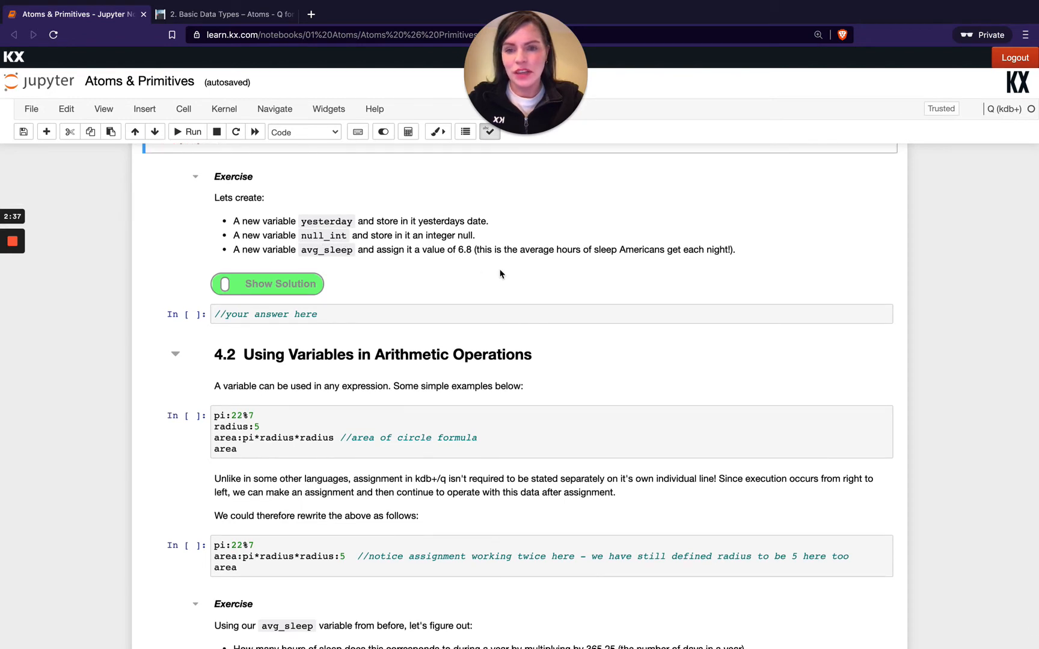
scroll(500, 273, down, 1)
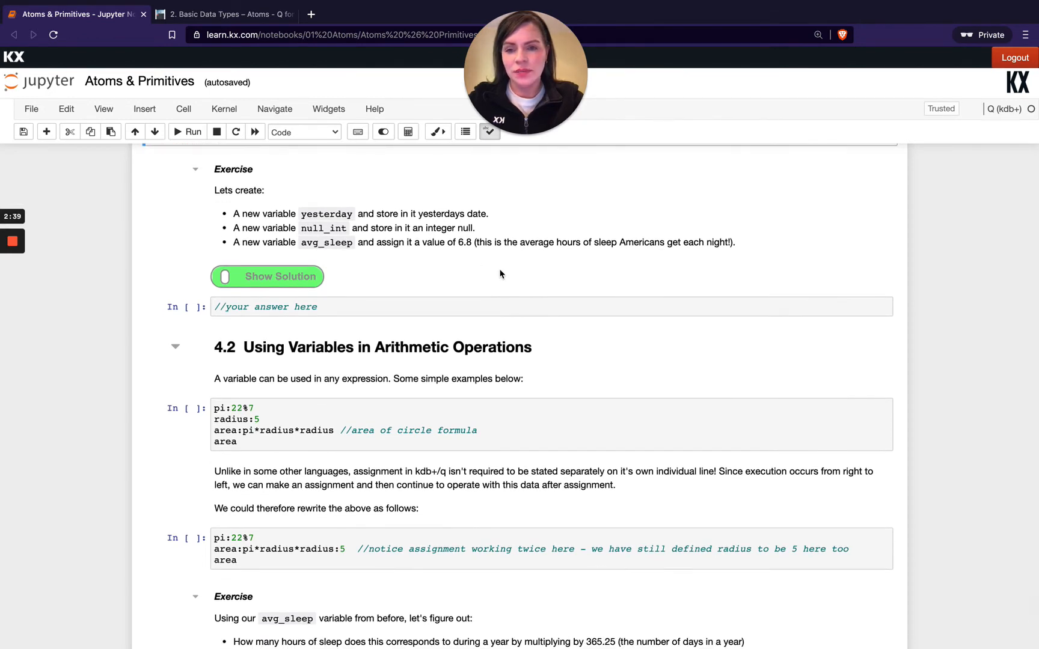
scroll(500, 274, down, 1)
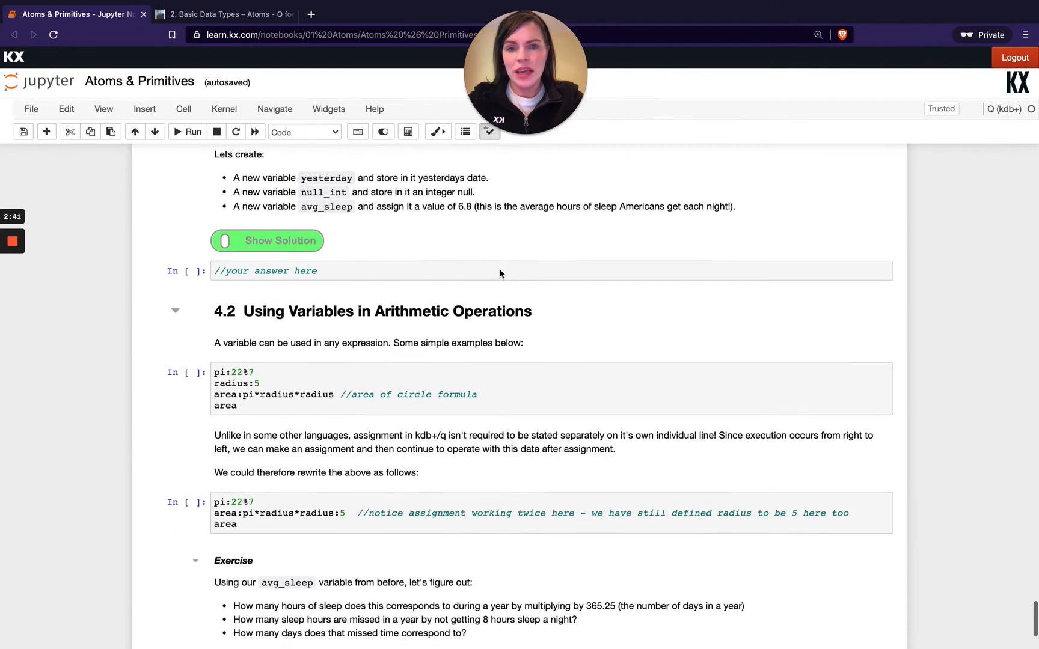
scroll(500, 273, down, 3)
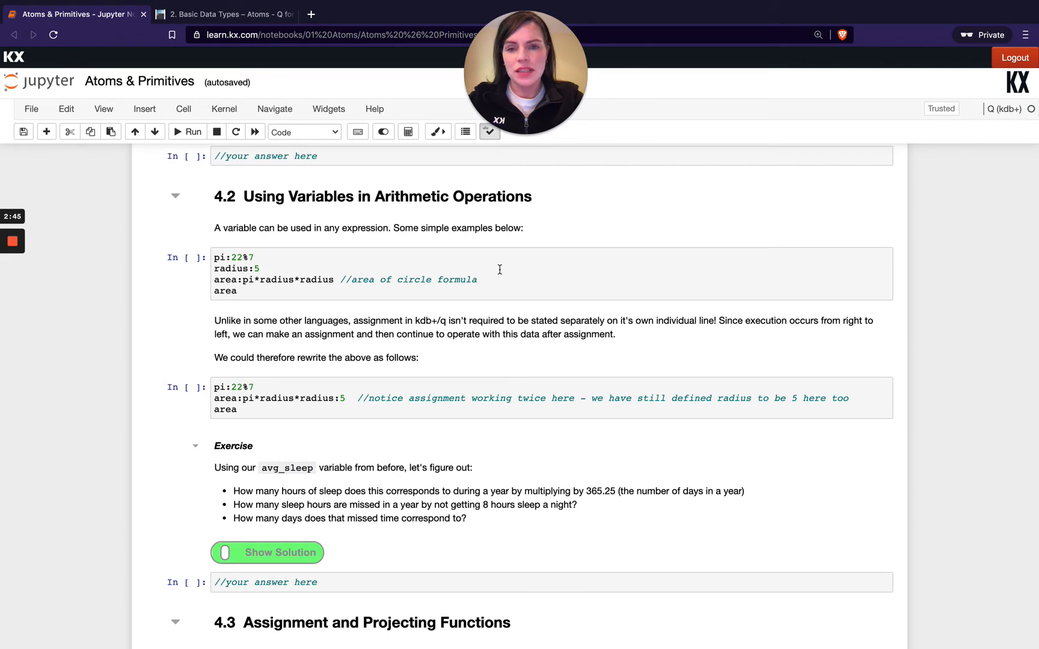
scroll(500, 270, down, 1)
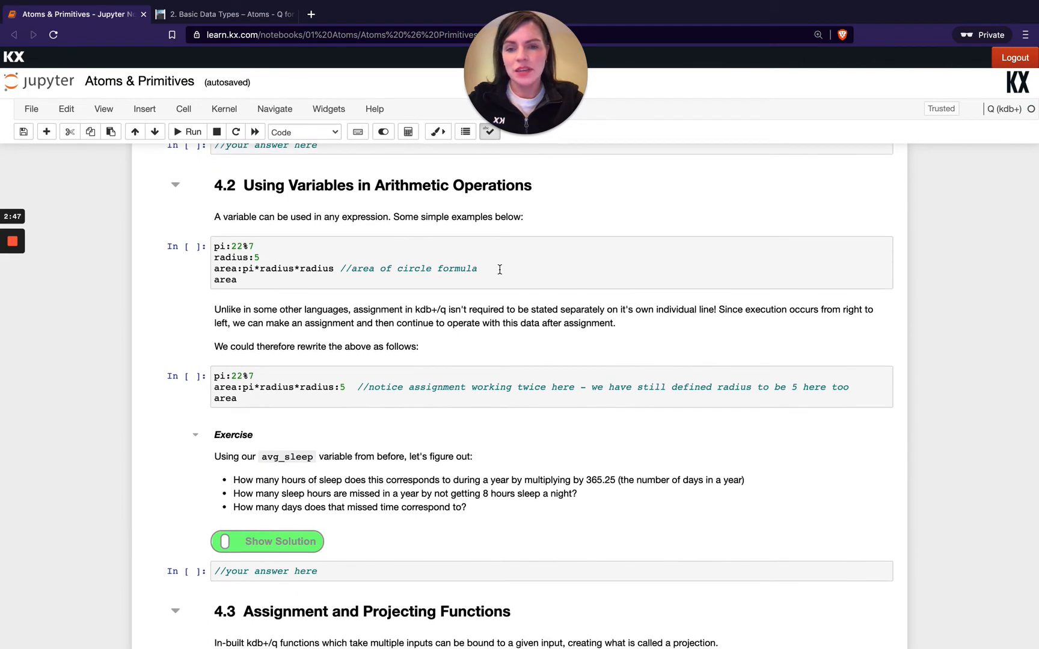
scroll(500, 270, down, 1)
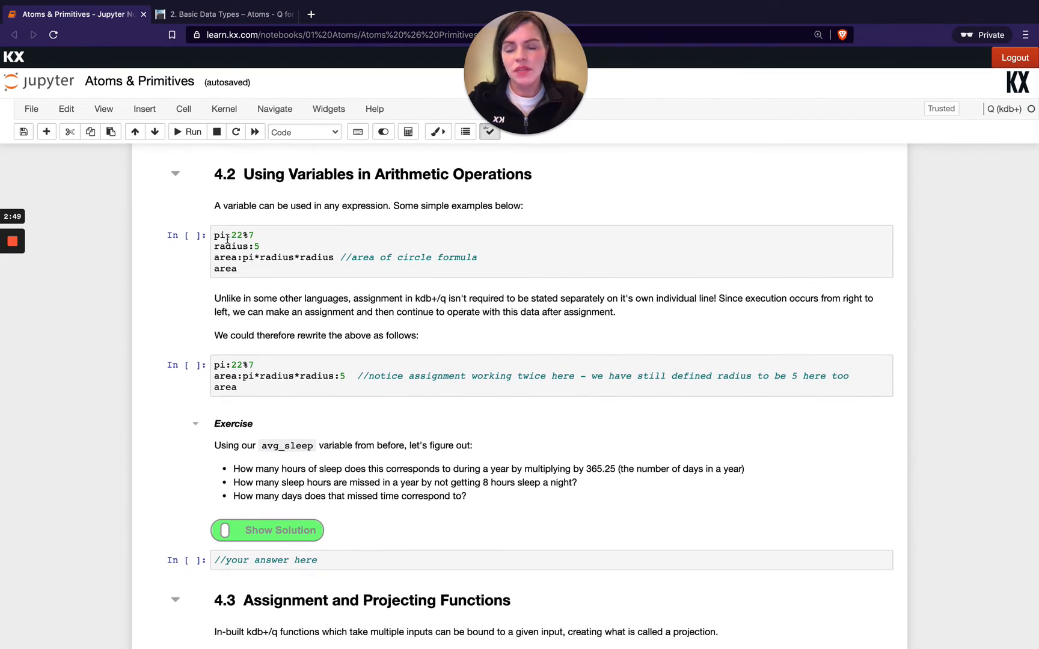
Review pi:22%7, radius:5 and pi*radius*radius, then run the area cell giving 78.57143
double_click(260, 235)
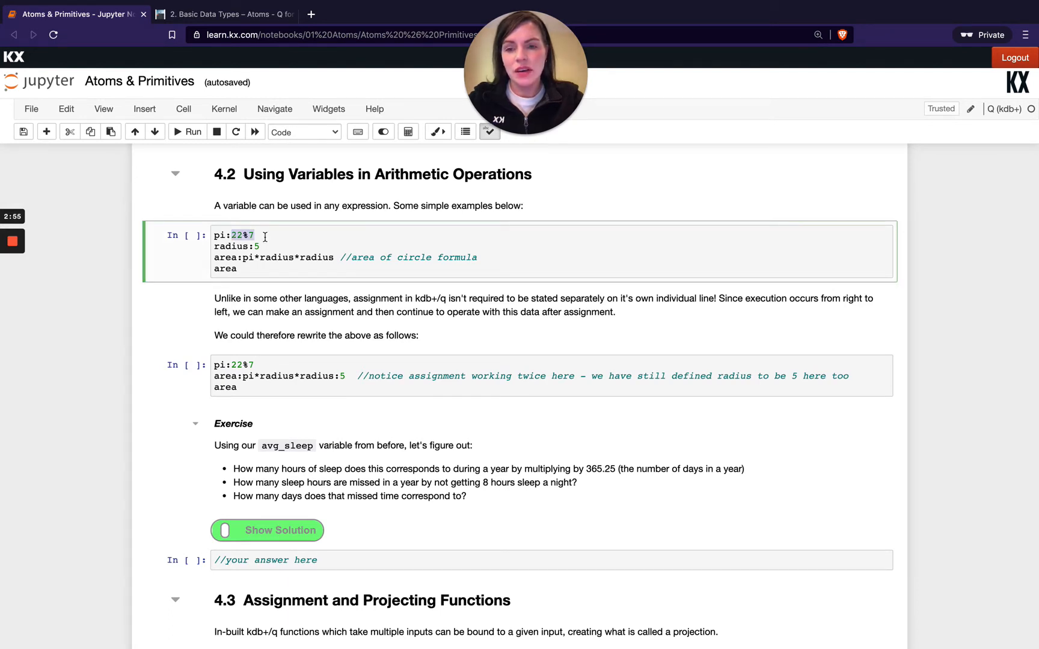
click(265, 245)
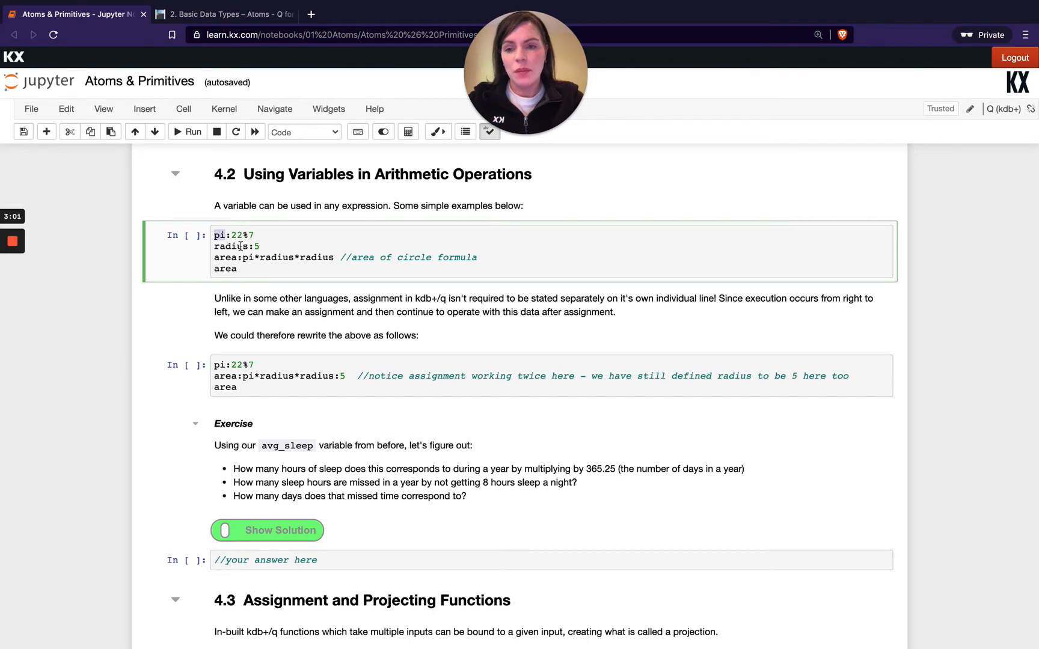
double_click(241, 246)
mouse_move(261, 245)
mouse_down()
mouse_move(210, 253)
mouse_move(256, 257)
mouse_up()
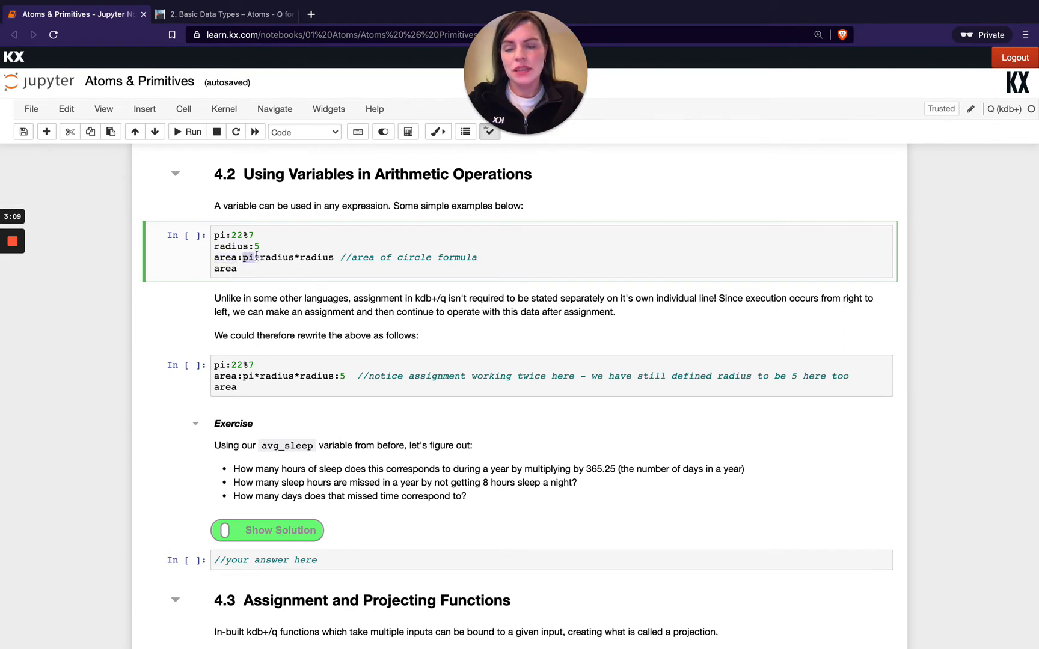
drag(334, 257, 244, 258)
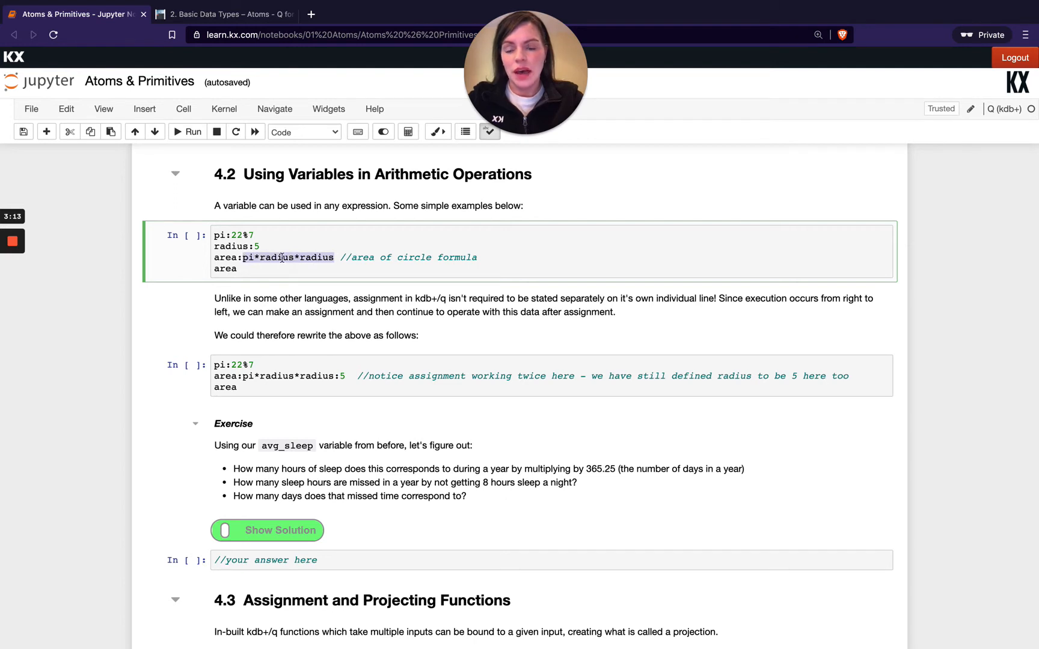
click(252, 270)
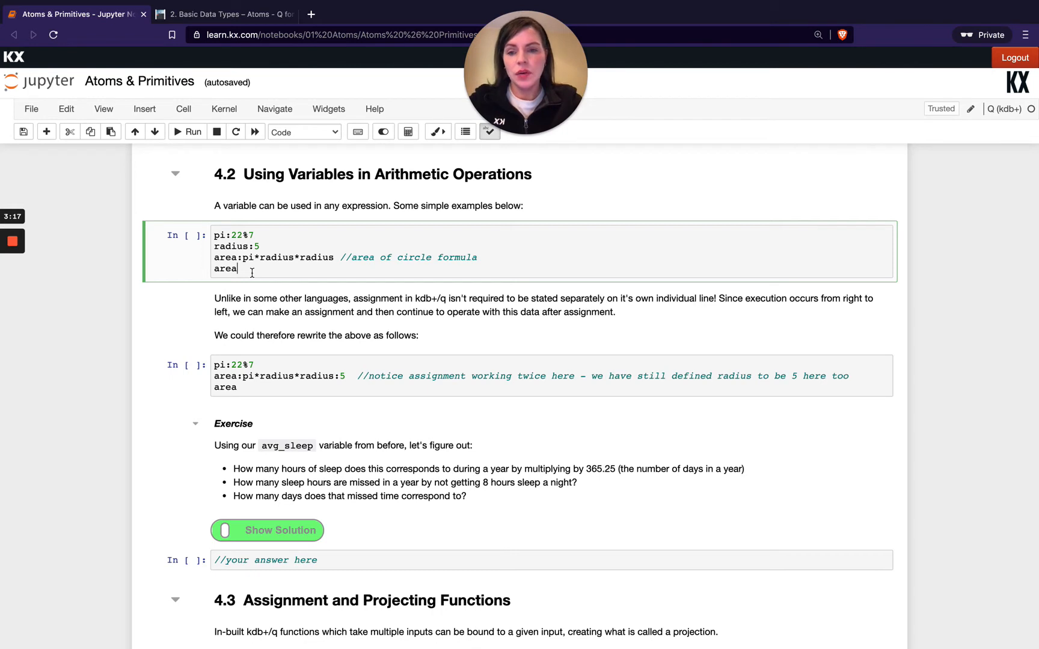
key(ctrl+Return)
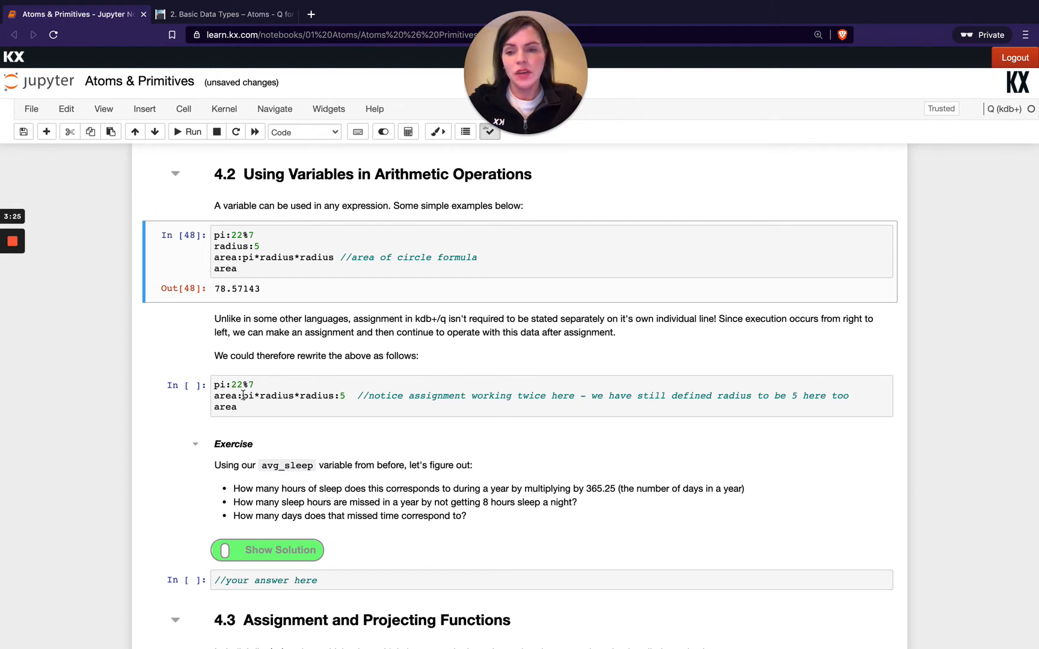
Highlight parts of the rewritten inline-assignment area formula without running it
drag(347, 395, 235, 398)
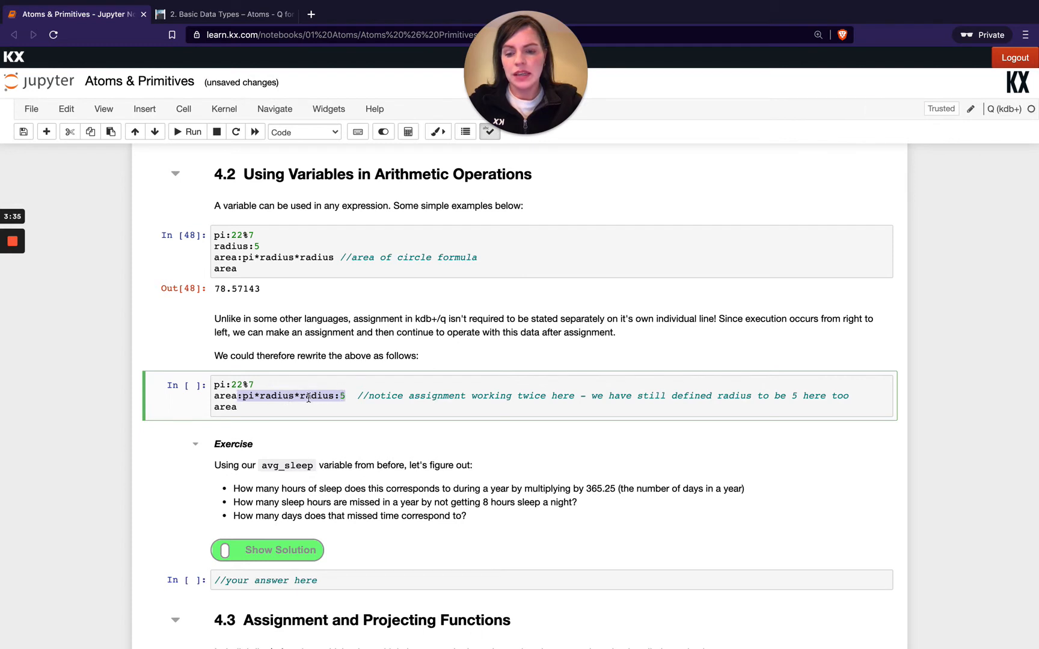
click(326, 400)
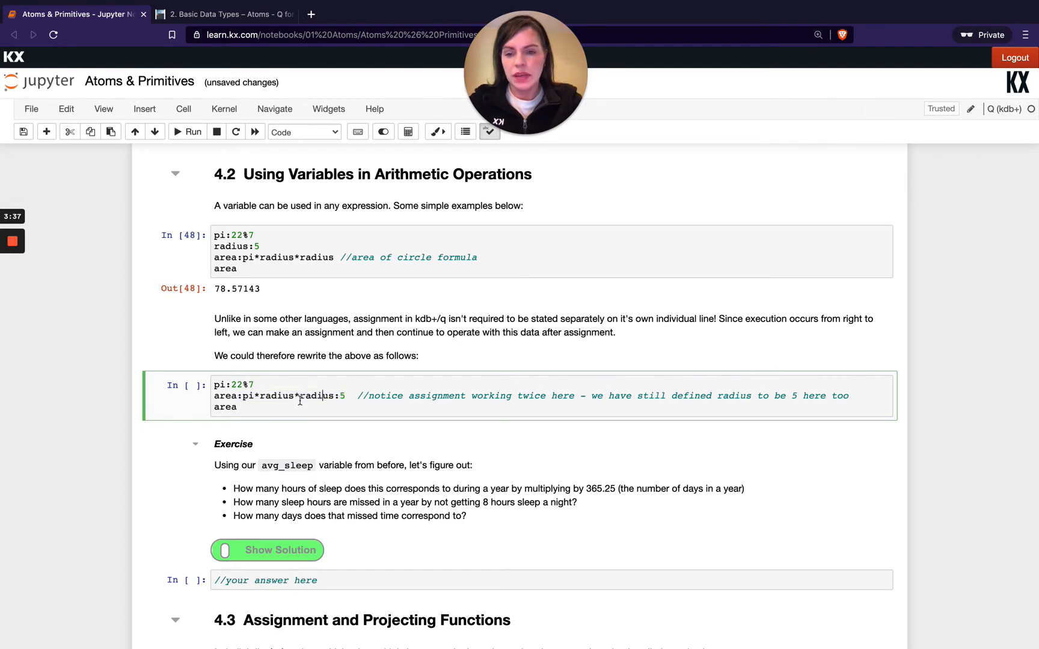
drag(301, 395, 351, 396)
click(335, 395)
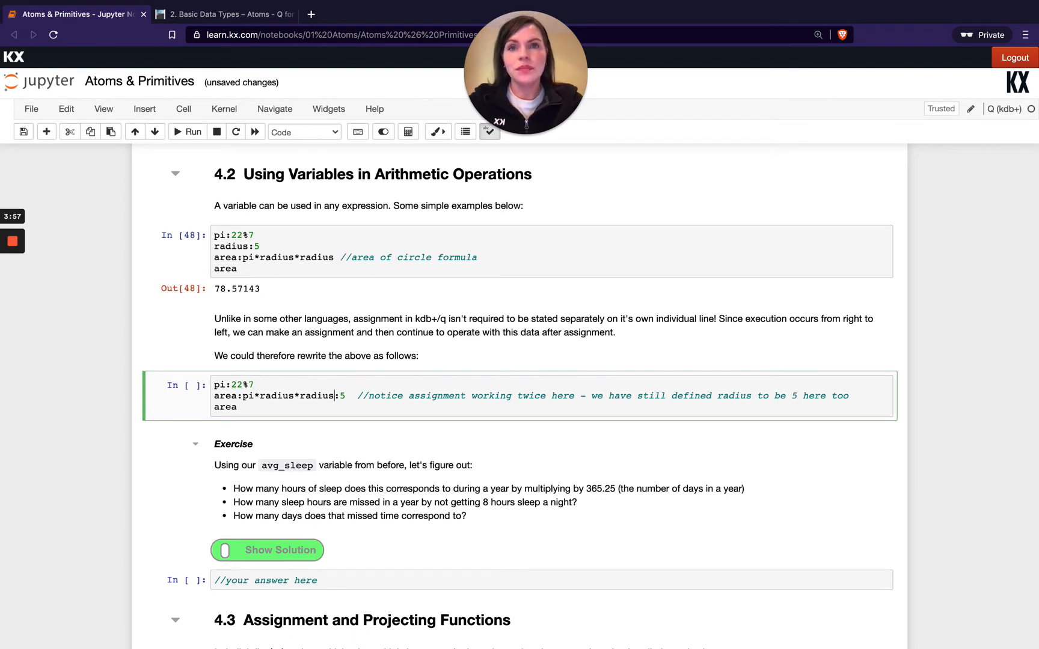
scroll(343, 350, down, 3)
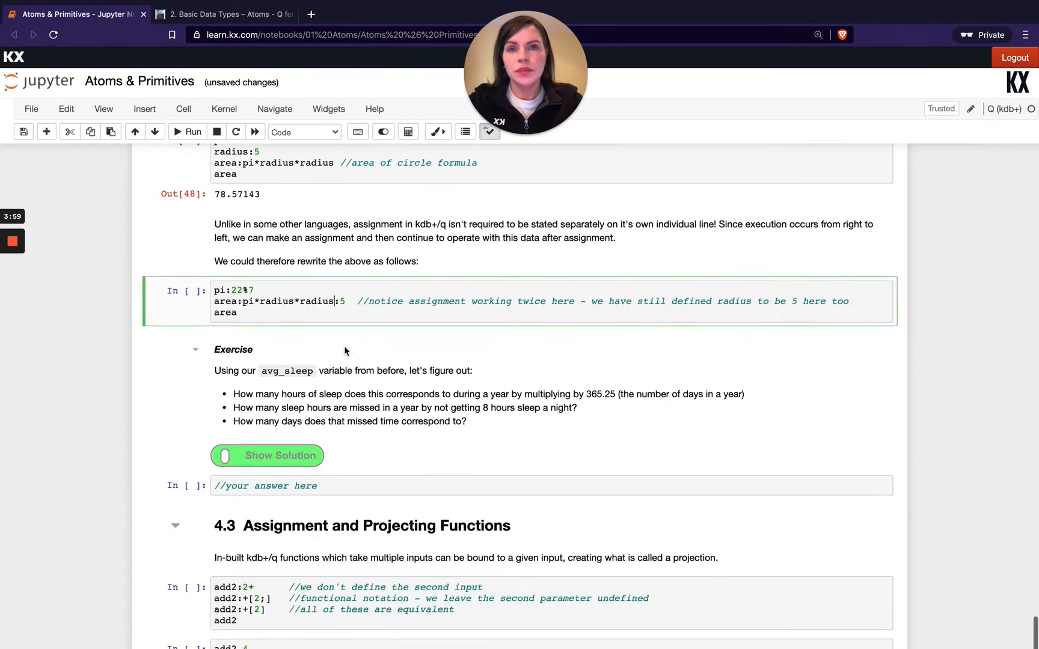
scroll(344, 350, down, 1)
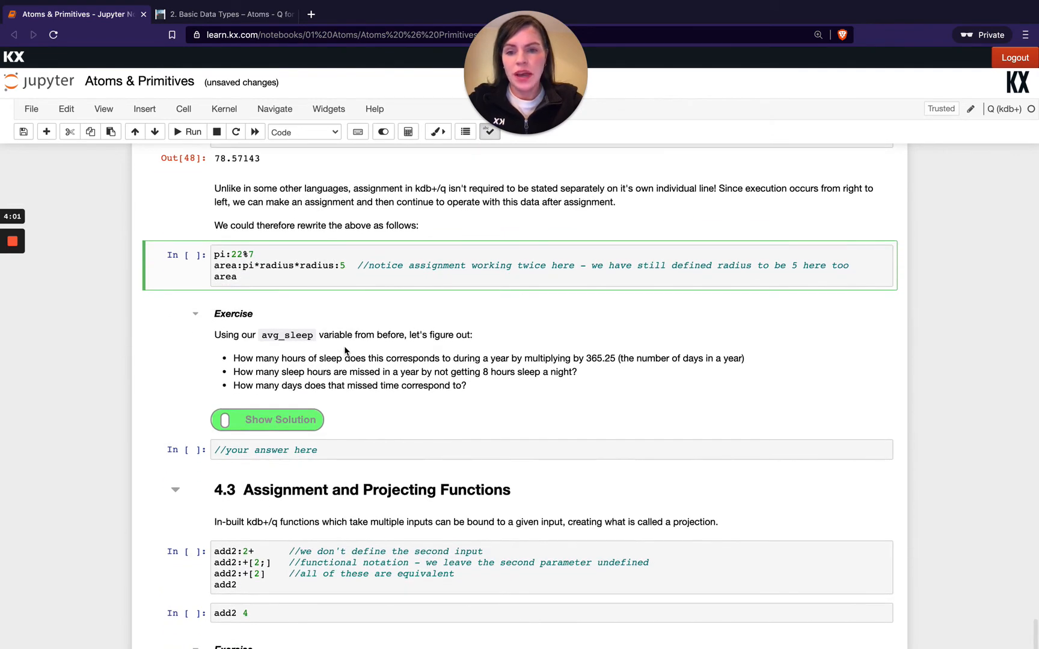
scroll(344, 349, down, 2)
scroll(344, 349, down, 1)
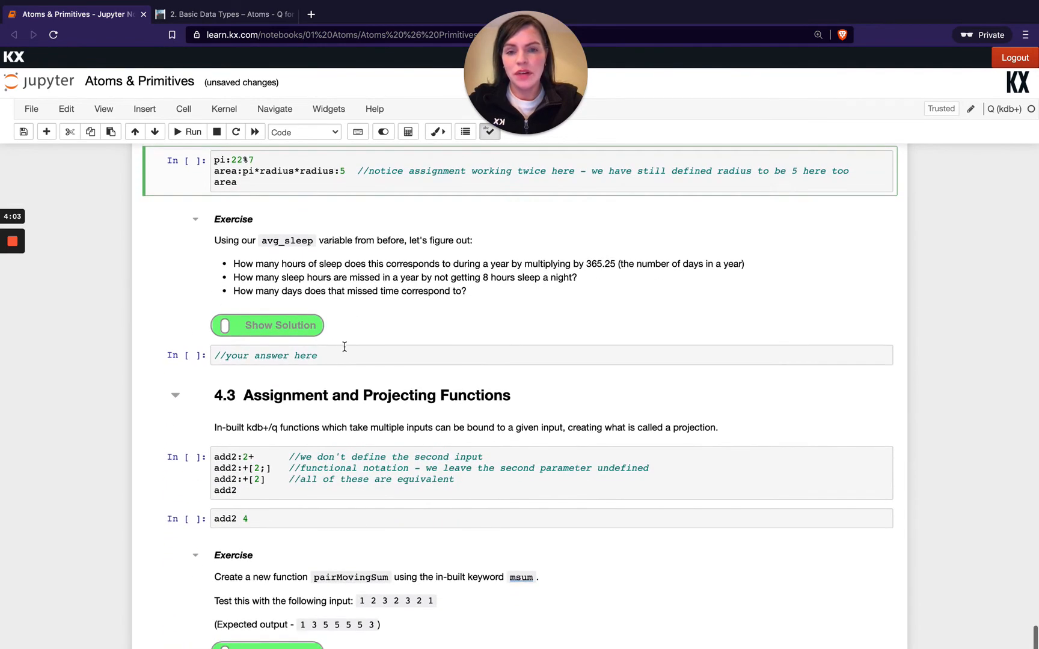
scroll(344, 349, down, 1)
scroll(344, 349, down, 1)
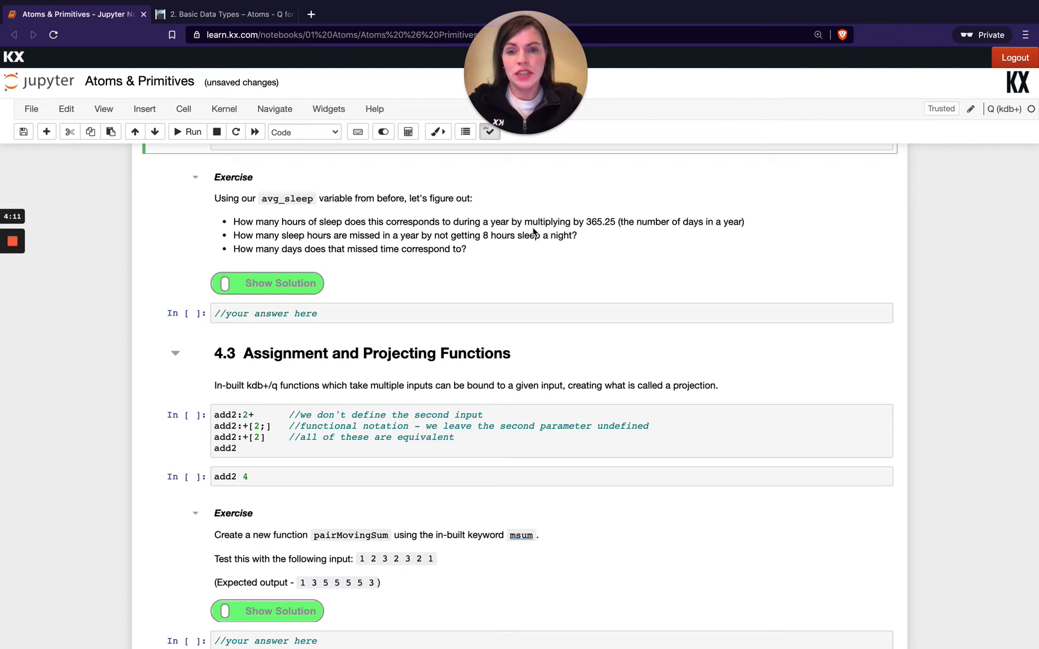
Select the avg_sleep exercise description on the way to section 4.3
click(307, 227)
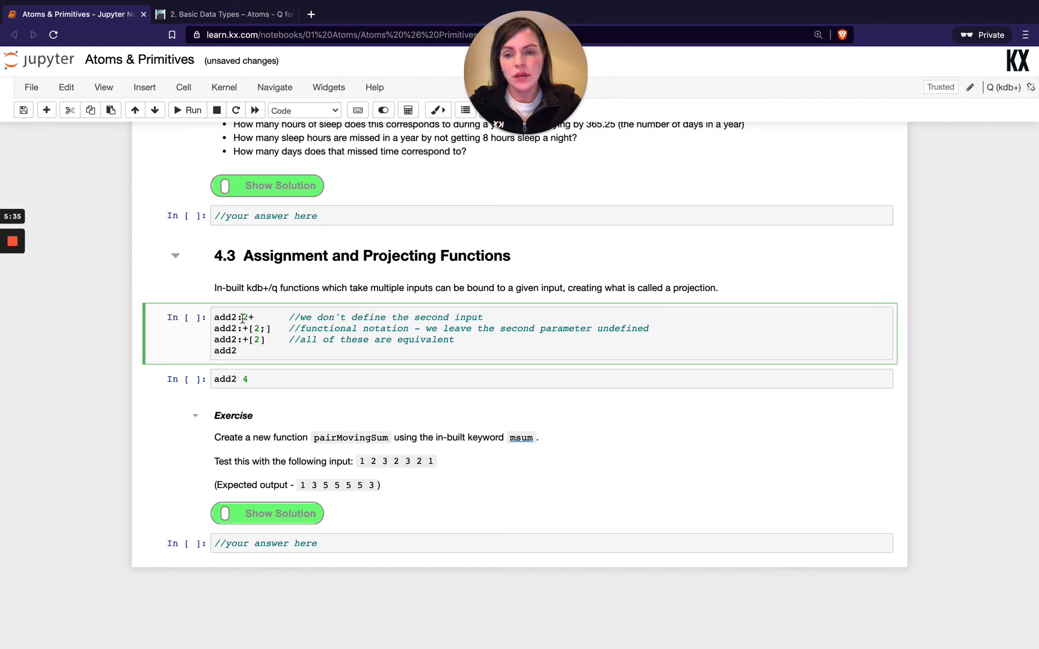
text(+)
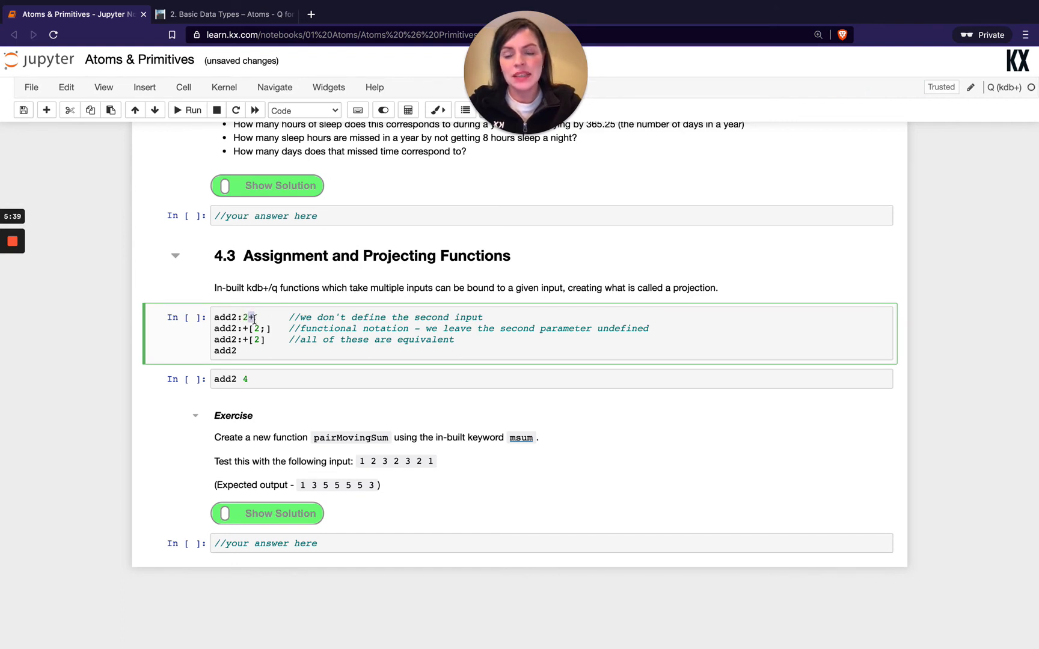
Run the add2 definitions, then add2 alone to display the projection +[2]
click(250, 378)
click(267, 341)
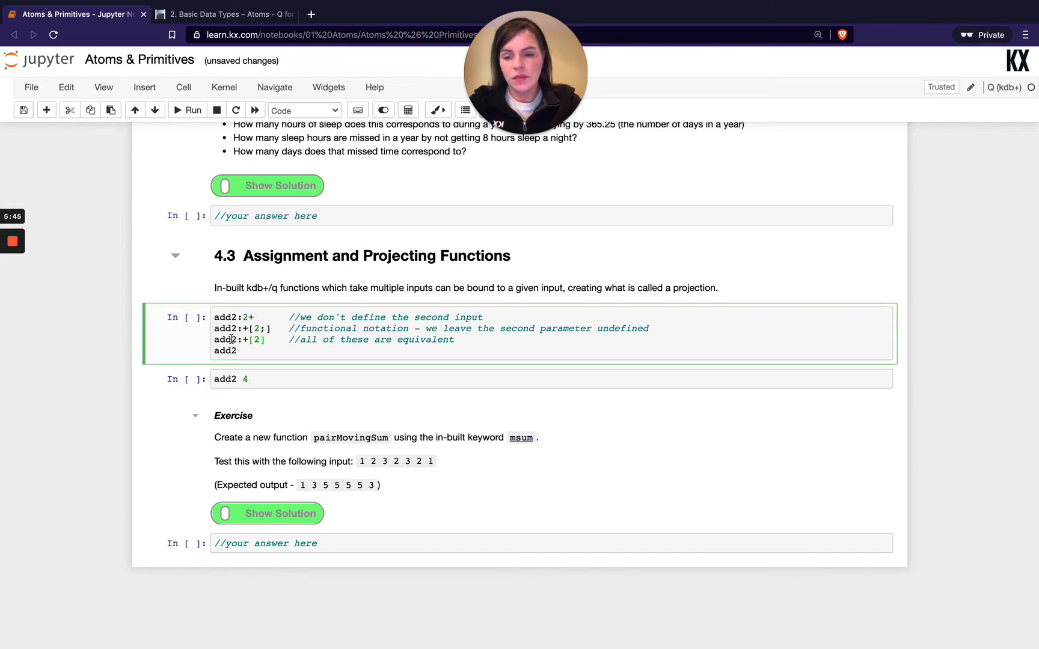
key(ctrl+Return)
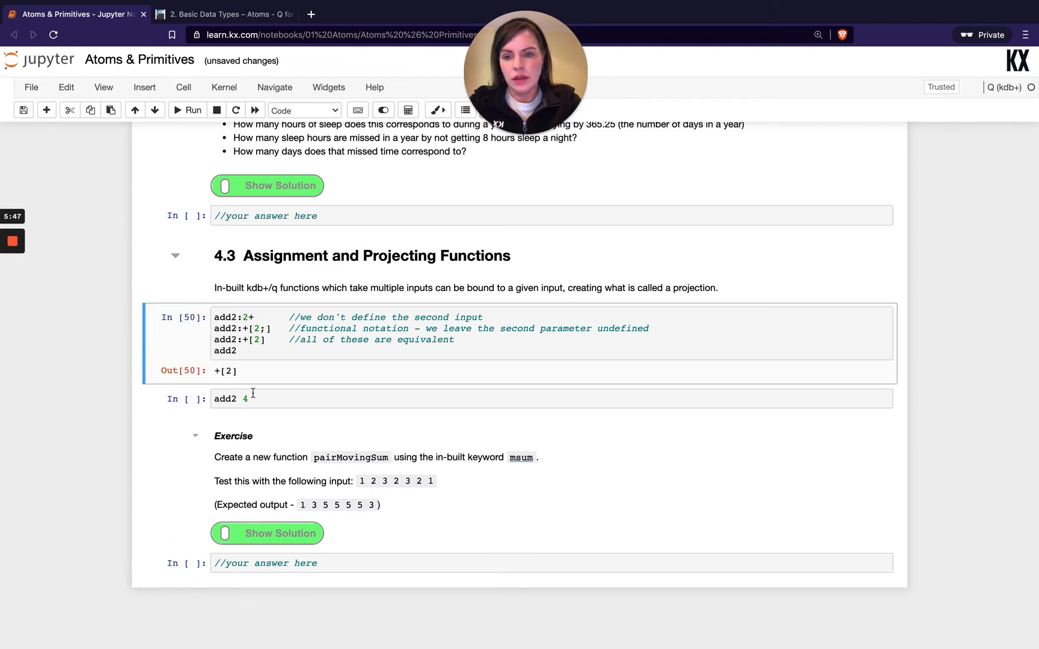
click(254, 397)
key(BackSpace)
key(BackSpace)
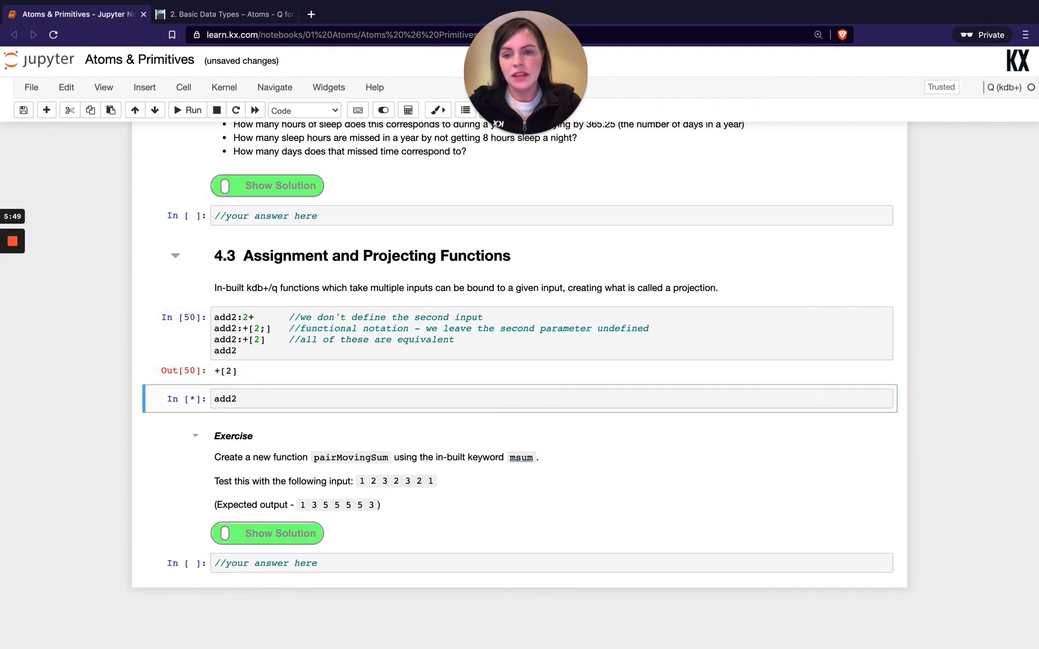
key(ctrl+Return)
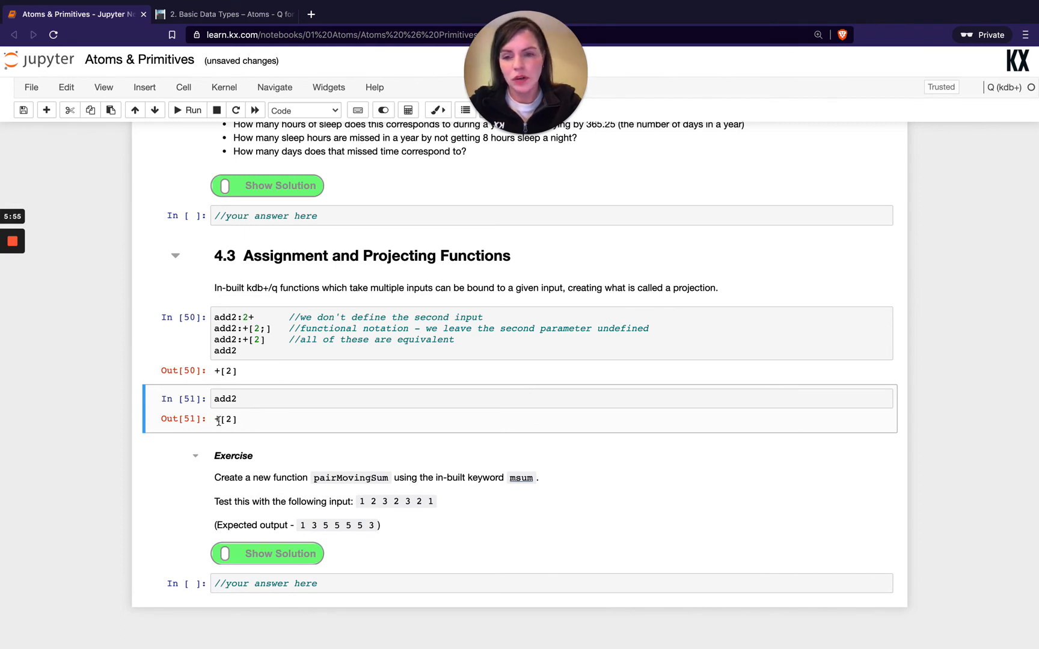
drag(215, 420, 220, 421)
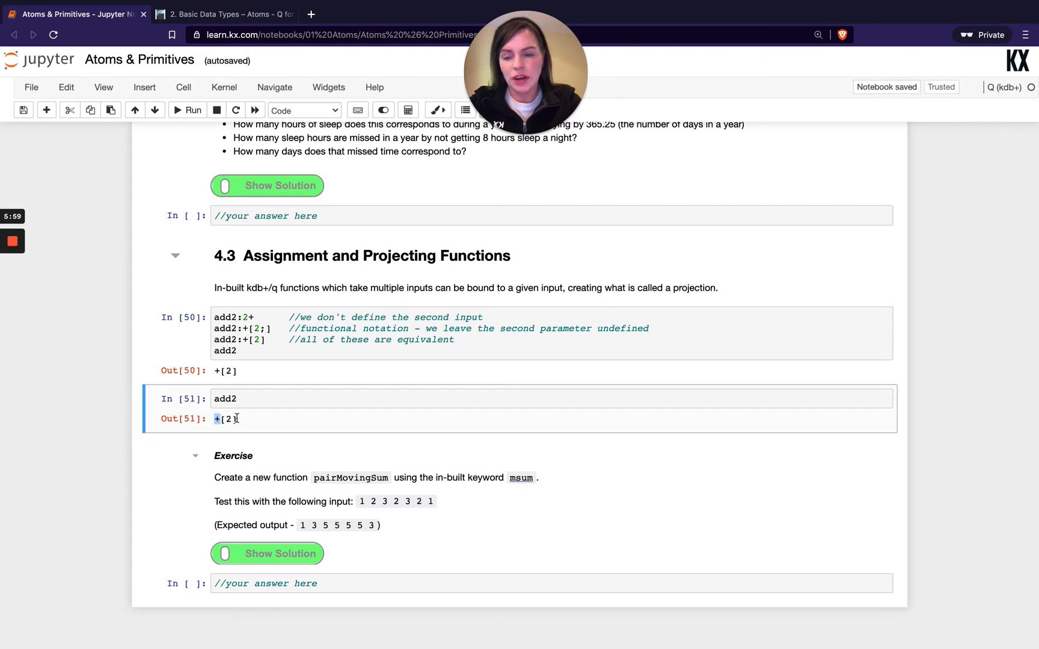
Apply add2 to 4, returning 6
click(250, 397)
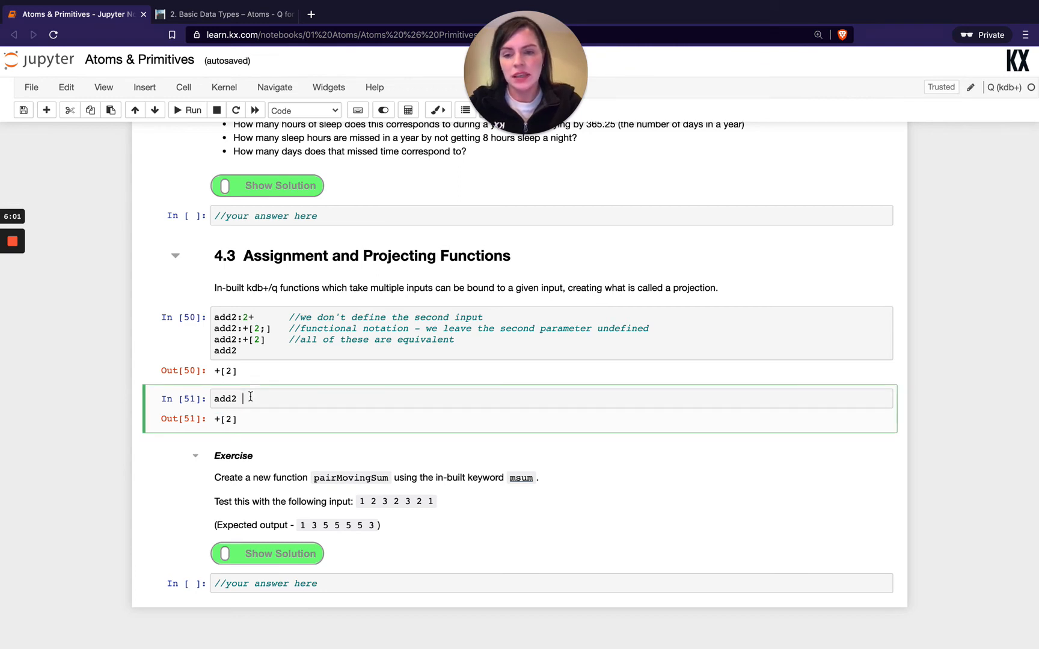
text(4)
key(shift+Return)
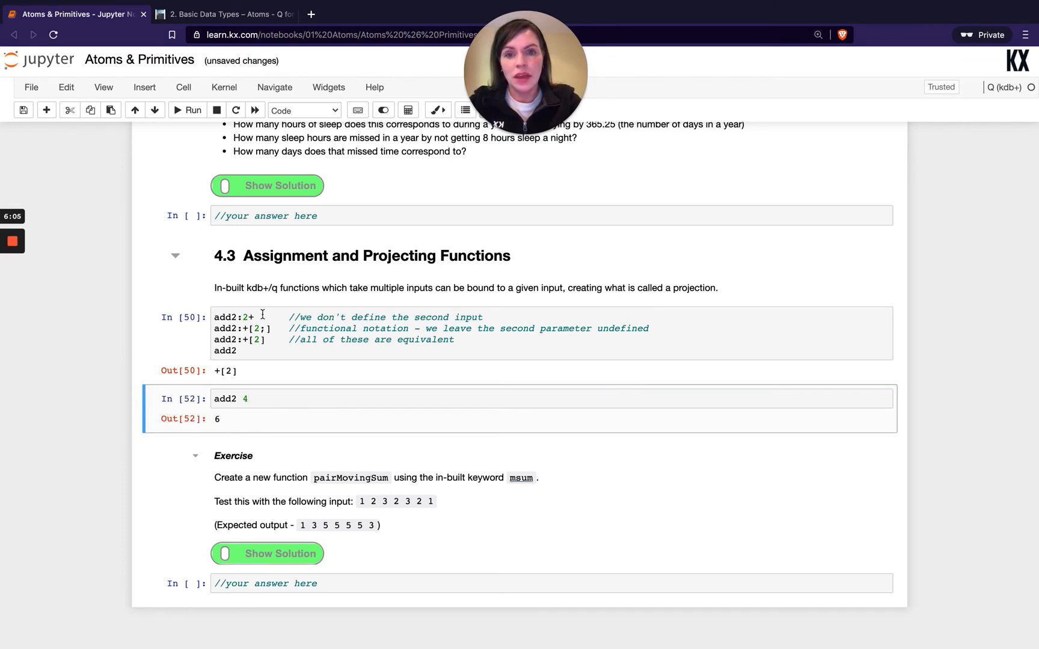
click(252, 398)
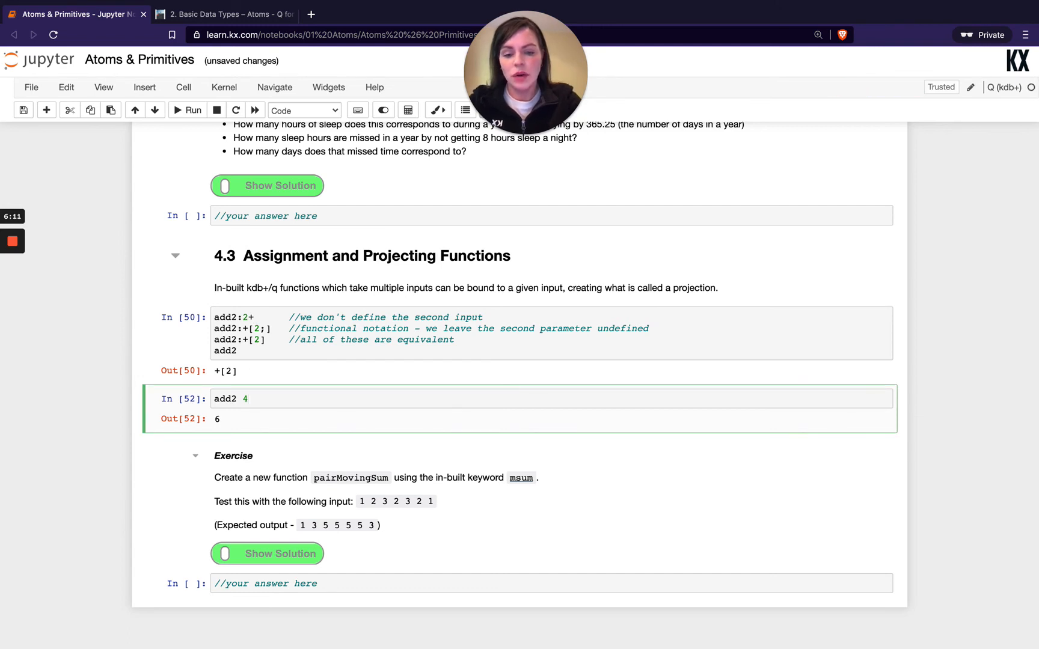
text(10)
Run add2 on 4 10 to get 6 12
key(Return)
key(BackSpace)
key(shift+Return)
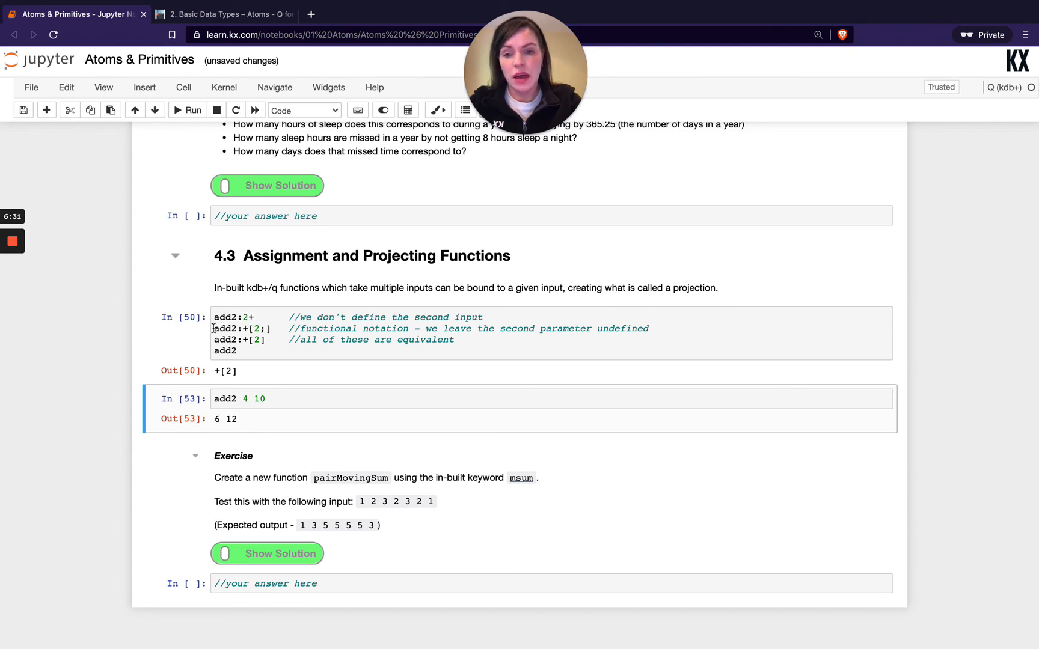
Step through the three equivalent add2 definitions, highlighting +[2]
click(245, 328)
click(267, 329)
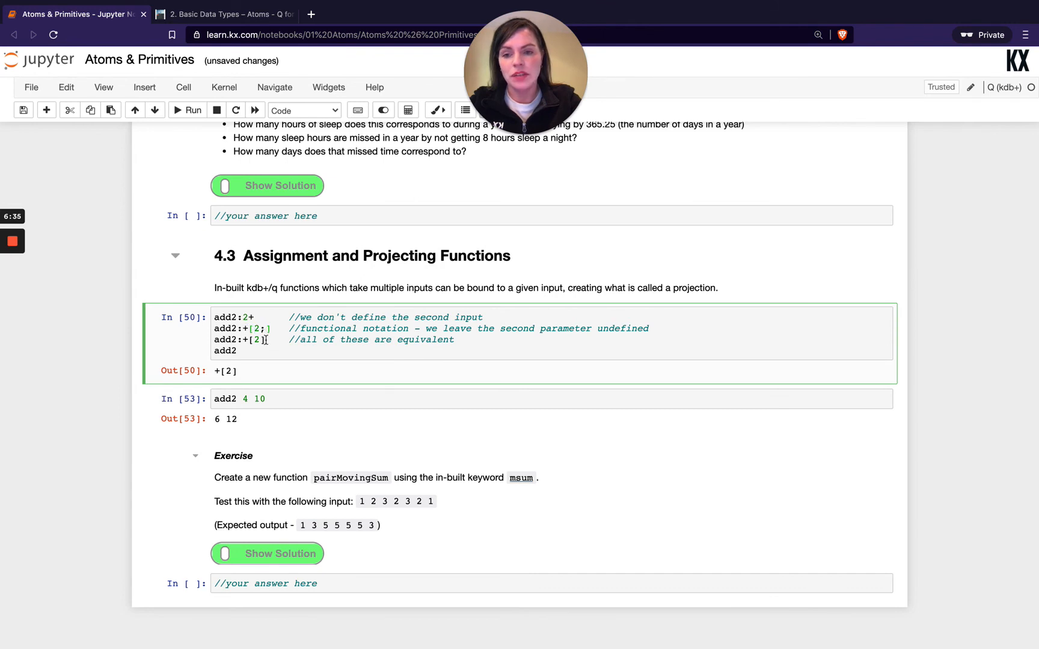
drag(265, 340, 242, 339)
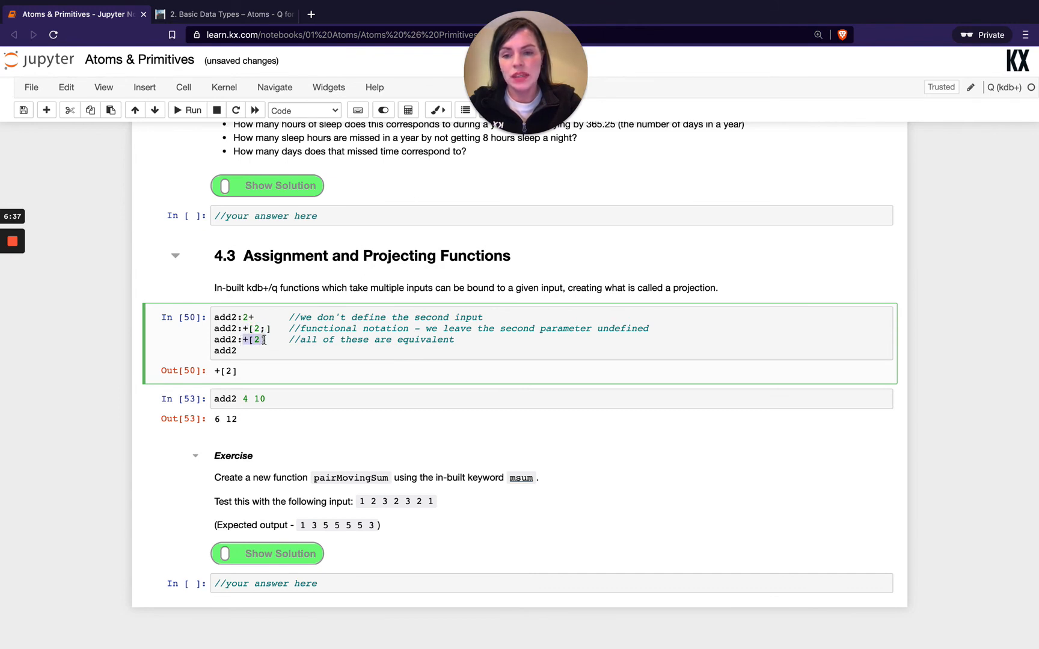
click(254, 339)
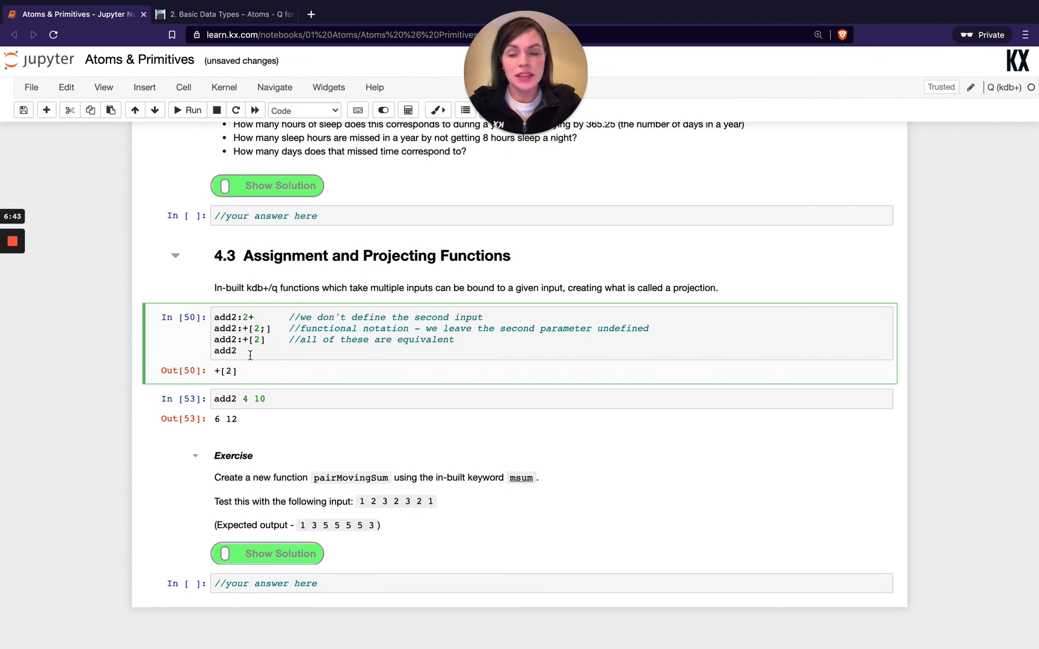
scroll(249, 355, down, 1)
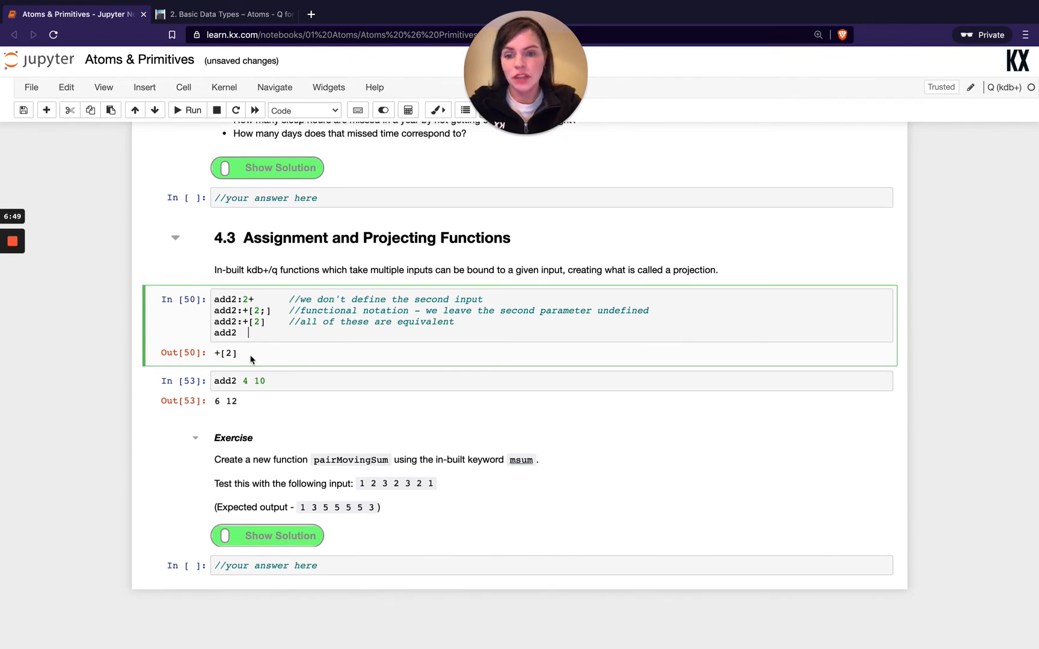
scroll(250, 359, down, 1)
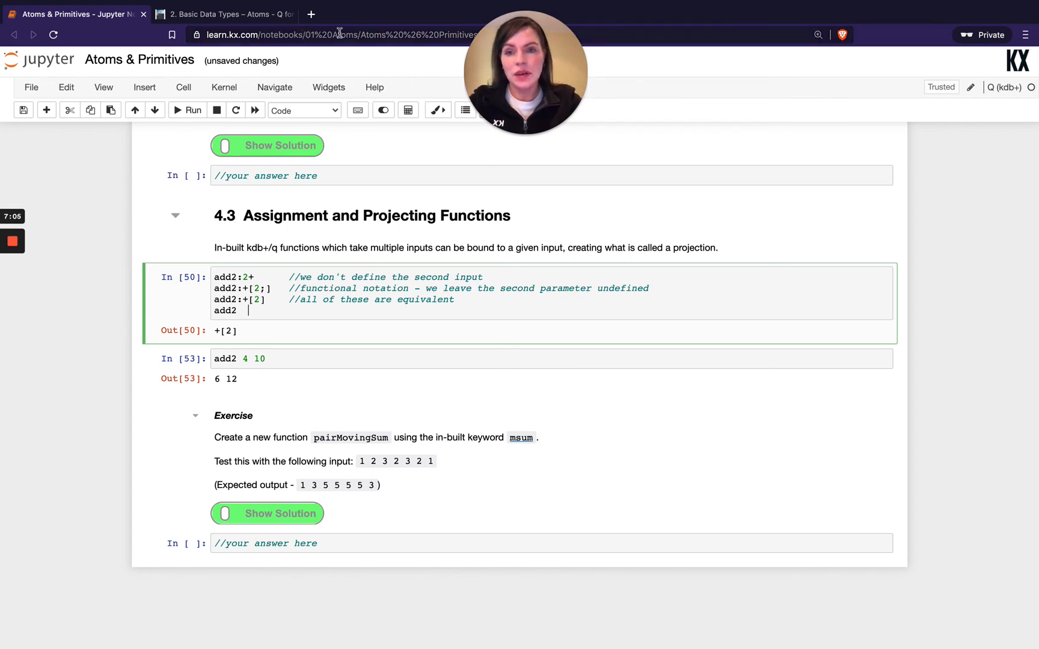
Navigate up to the 01 Atoms folder via the URL, confirming Leave site
drag(361, 34, 552, 36)
key(BackSpace)
key(Return)
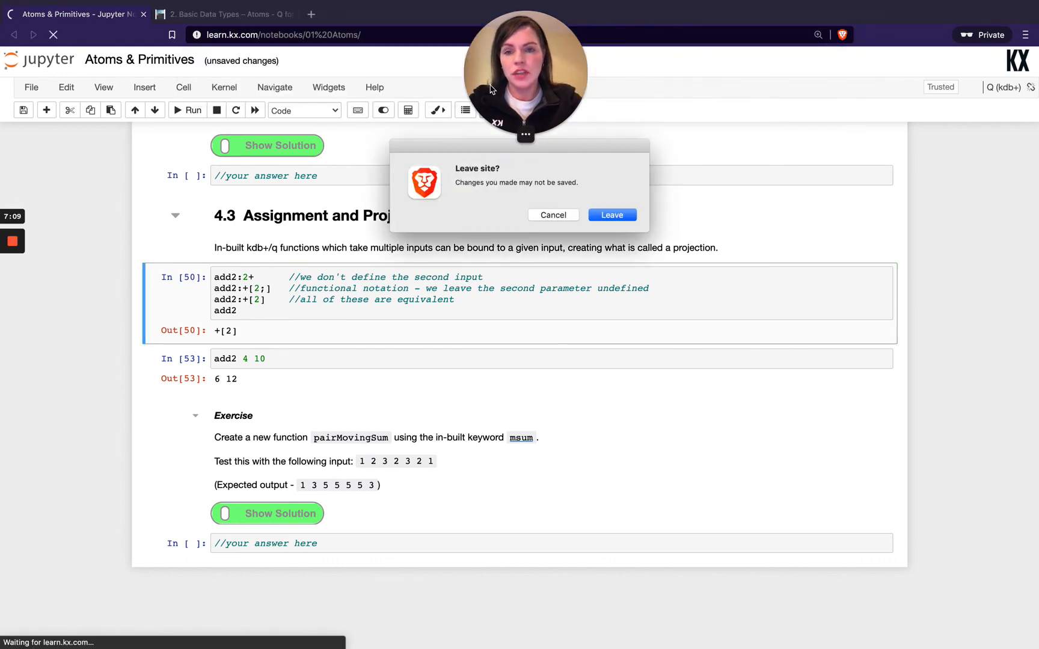
click(608, 215)
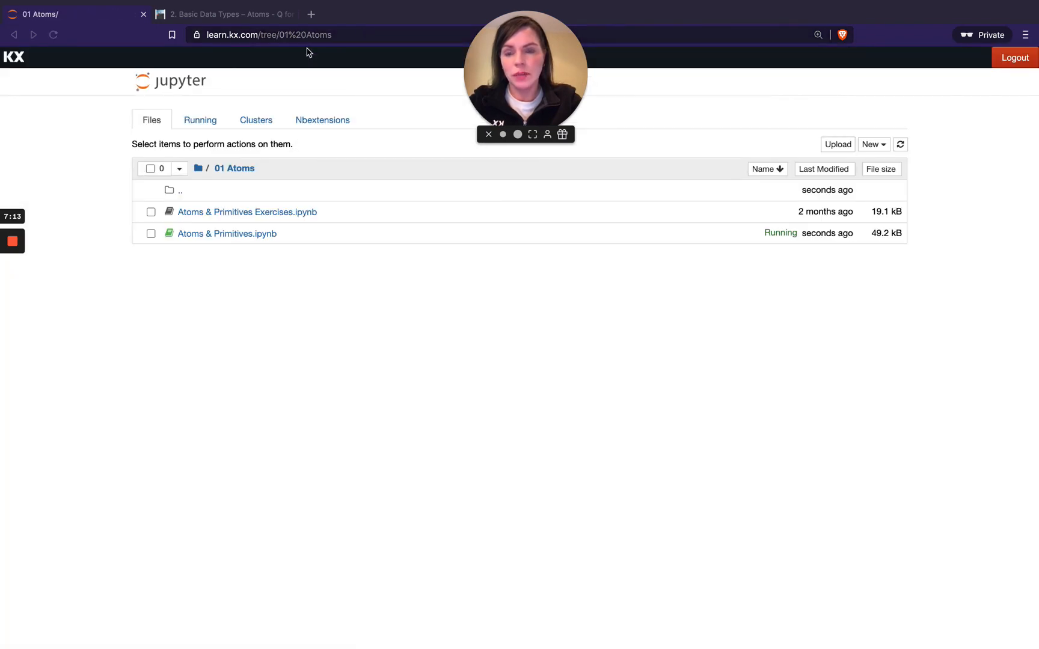
Open Atoms & Primitives Exercises.ipynb and expand section 1.1 Atoms
click(241, 215)
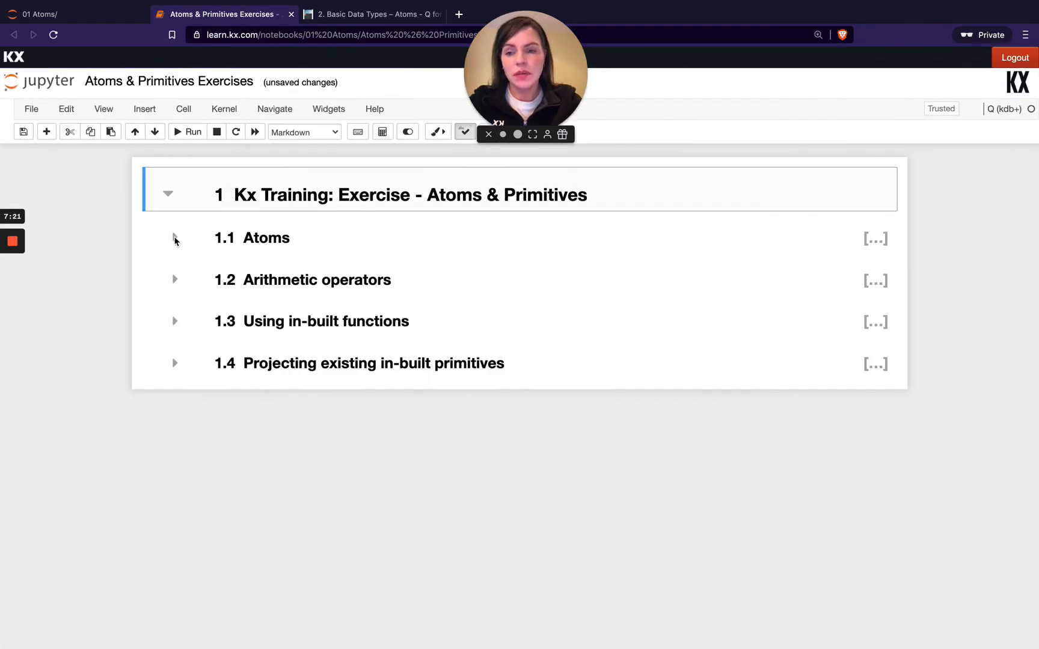
click(175, 237)
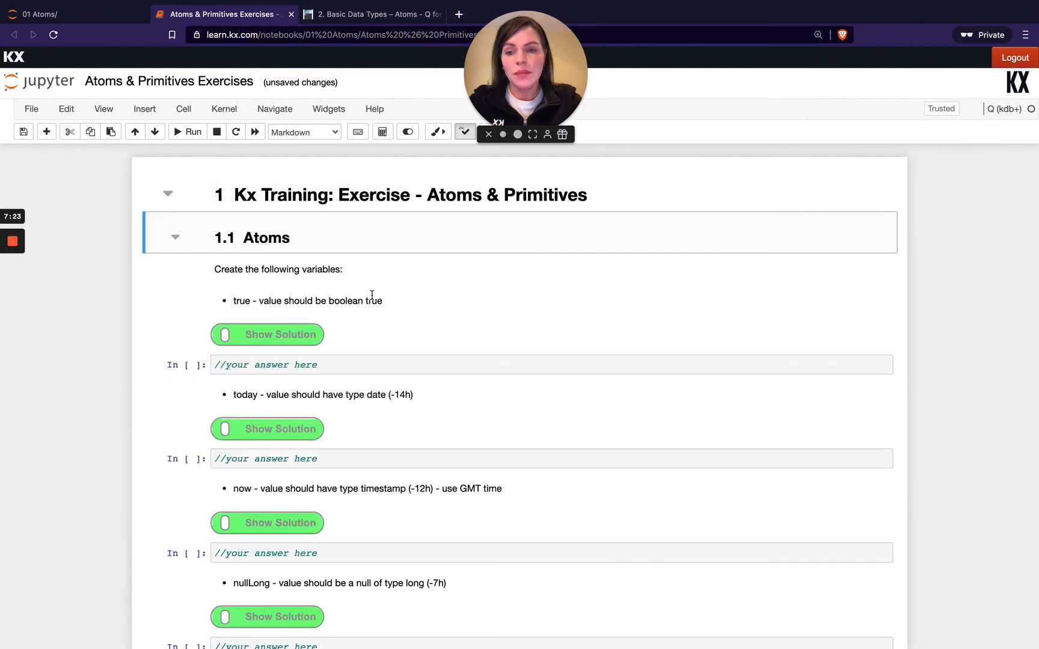